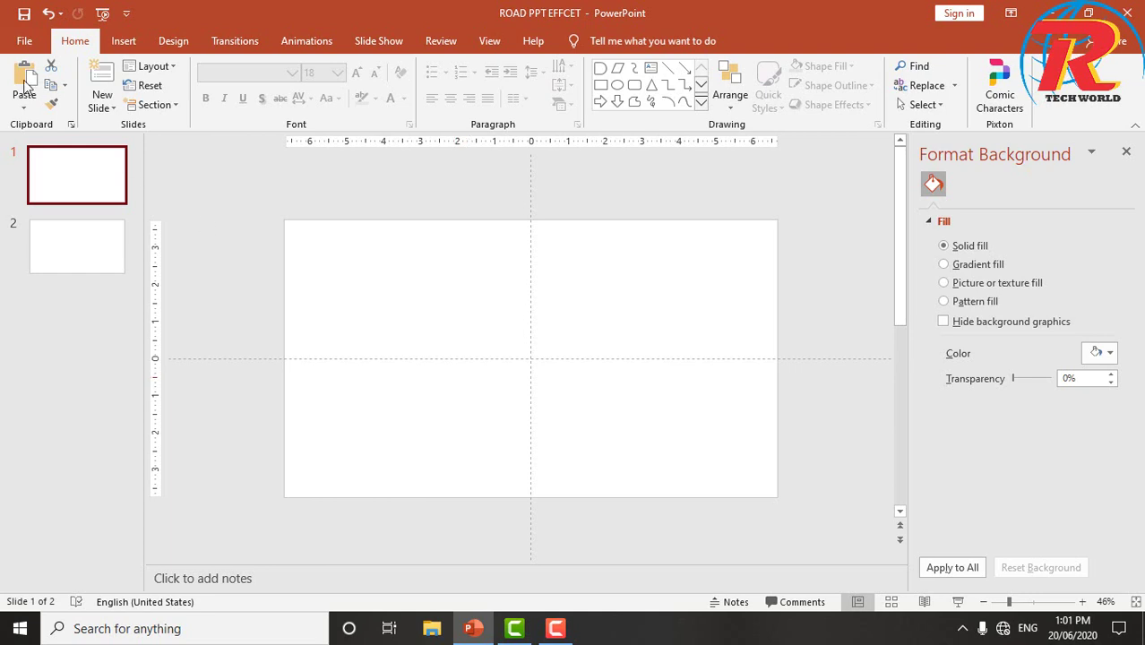
left_click(102, 108)
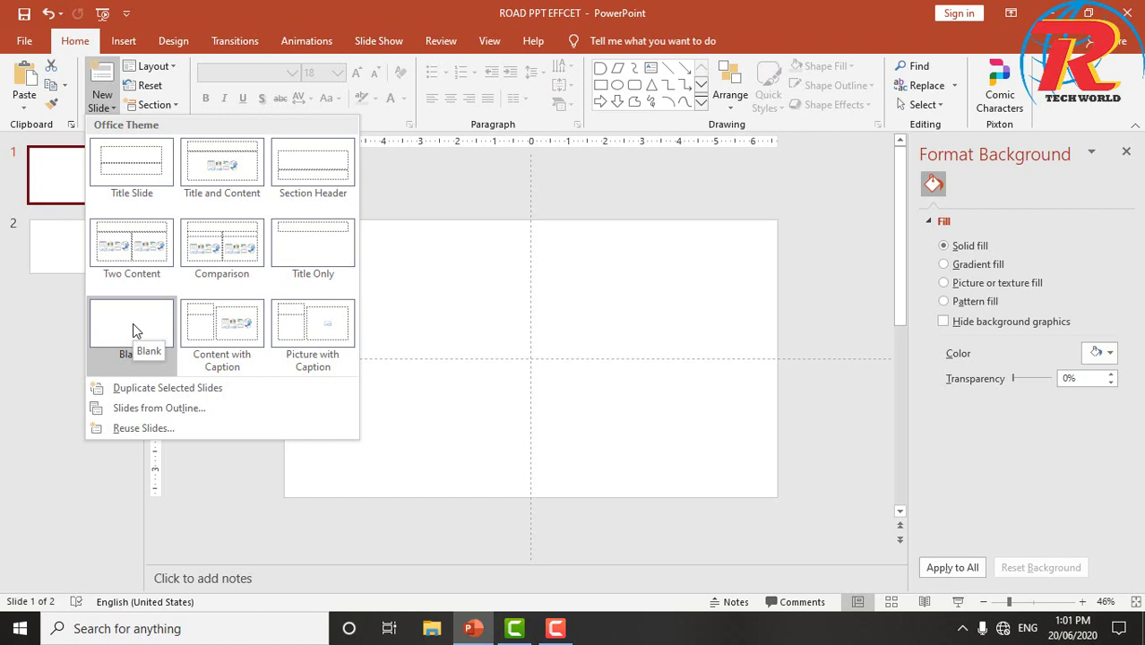
left_click(529, 291)
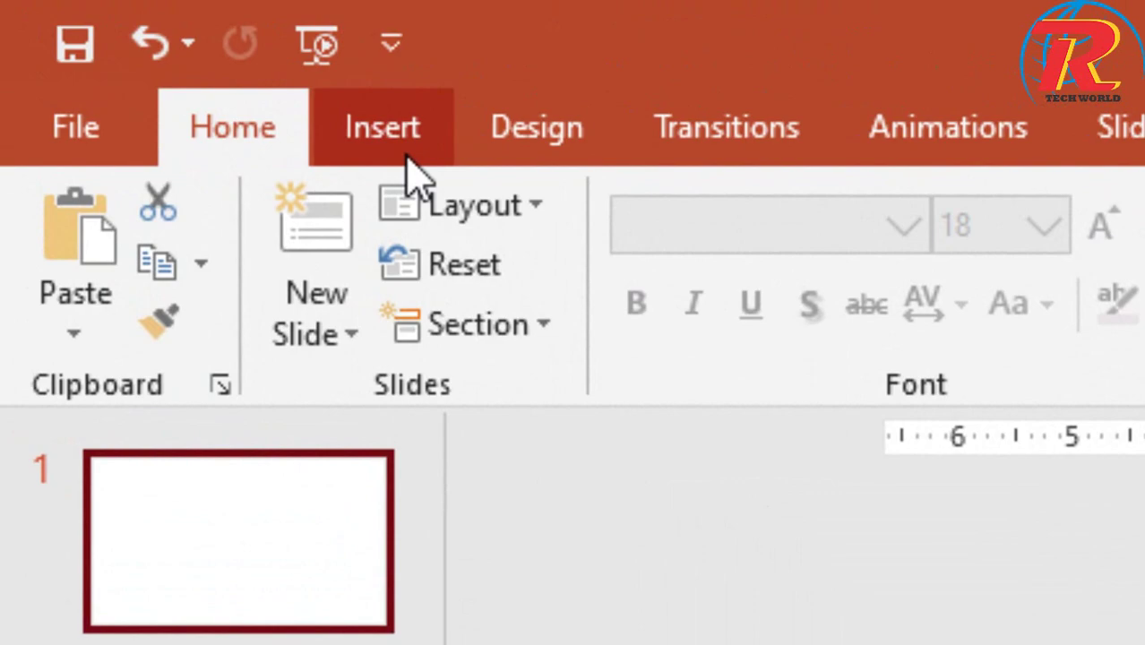
Pick the Curve tool from the Lines group of the Insert Shapes gallery
left_click(407, 155)
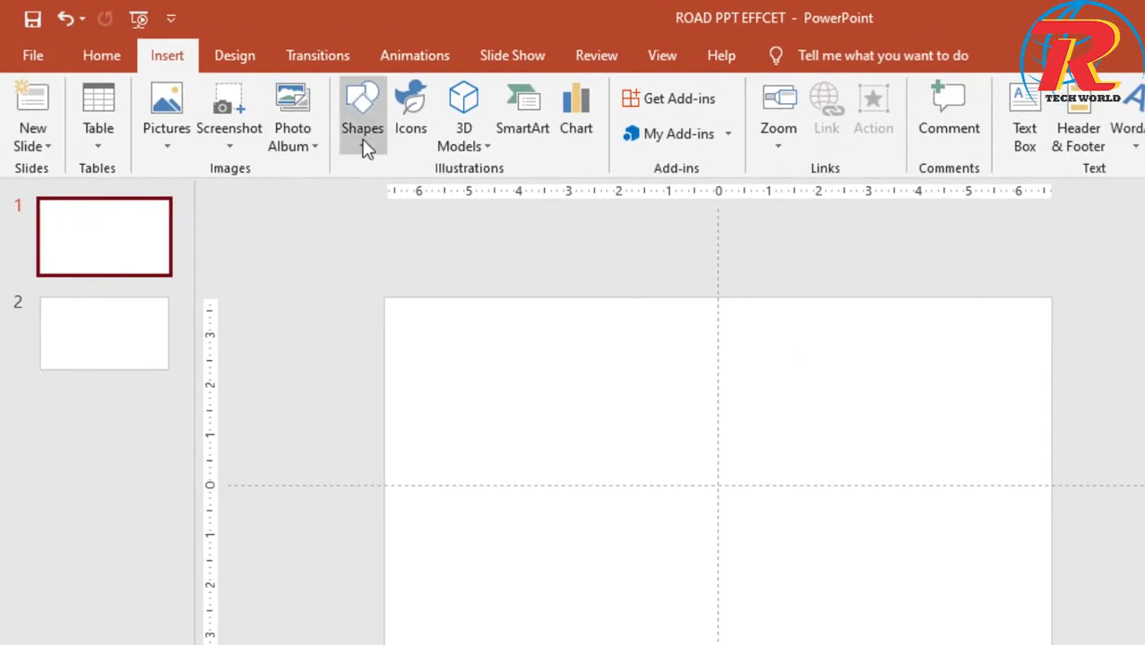
left_click(362, 134)
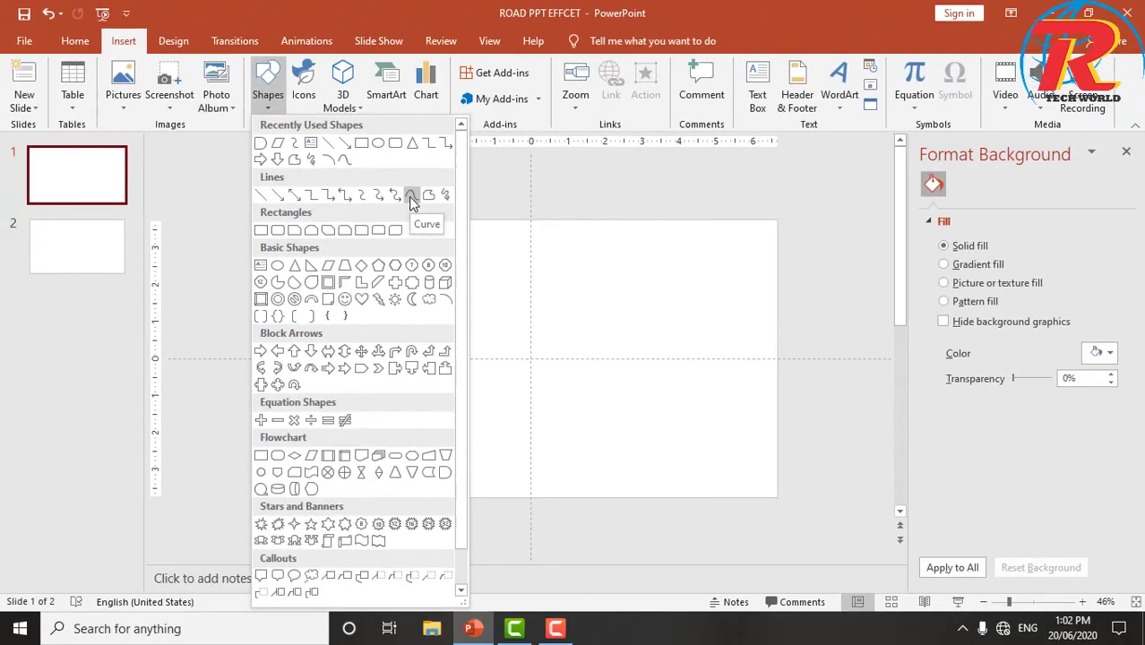
left_click(408, 196)
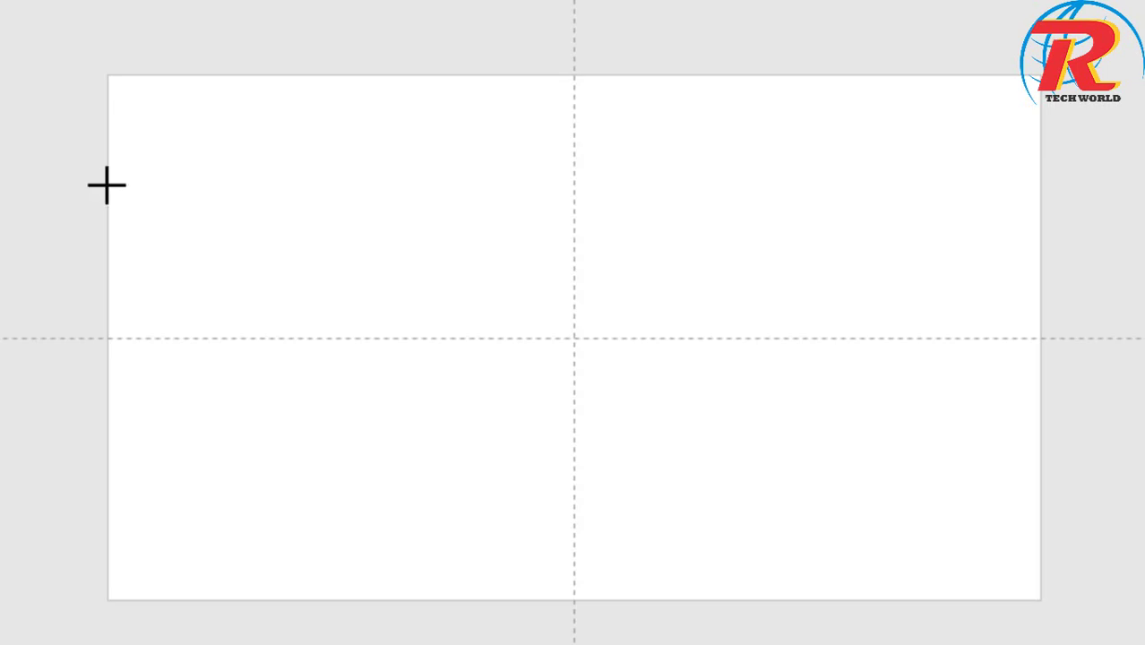
Draw an S-shaped curve with several bends from the upper-left edge to the bottom-right corner
left_click_drag(106, 185, 324, 189)
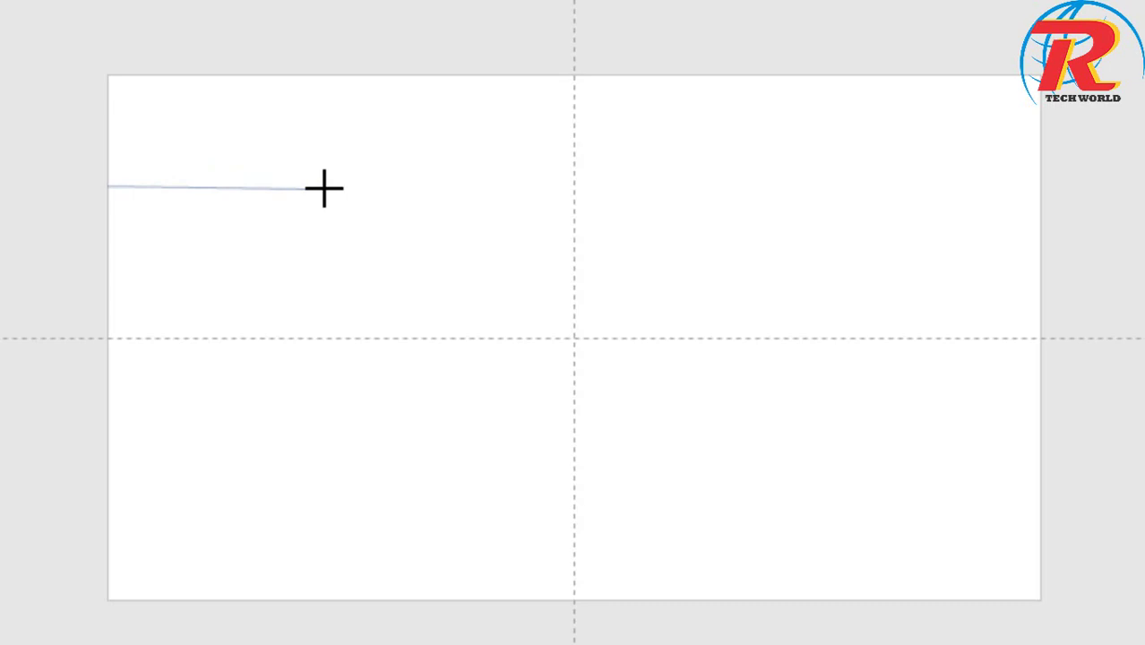
left_click(323, 189)
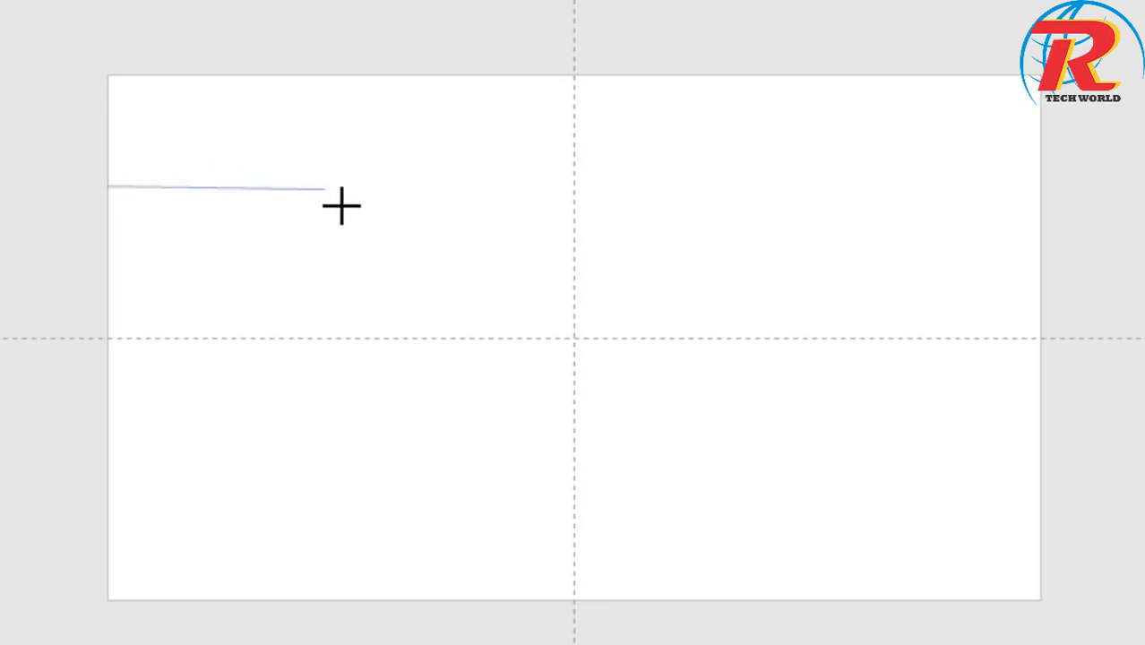
left_click(361, 351)
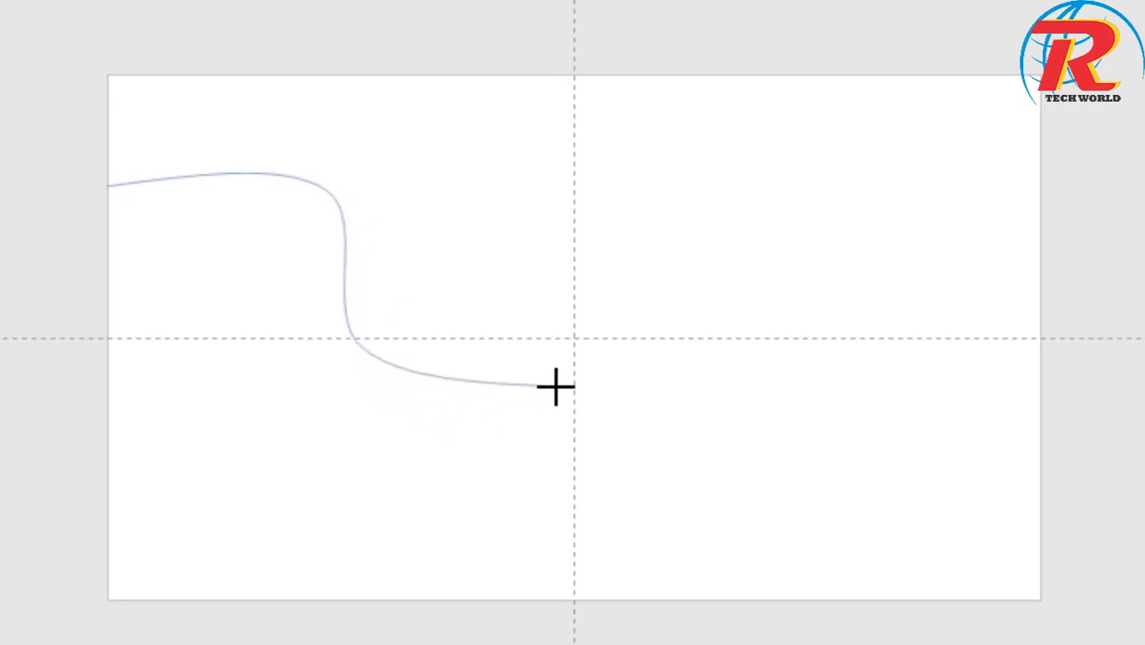
left_click(554, 387)
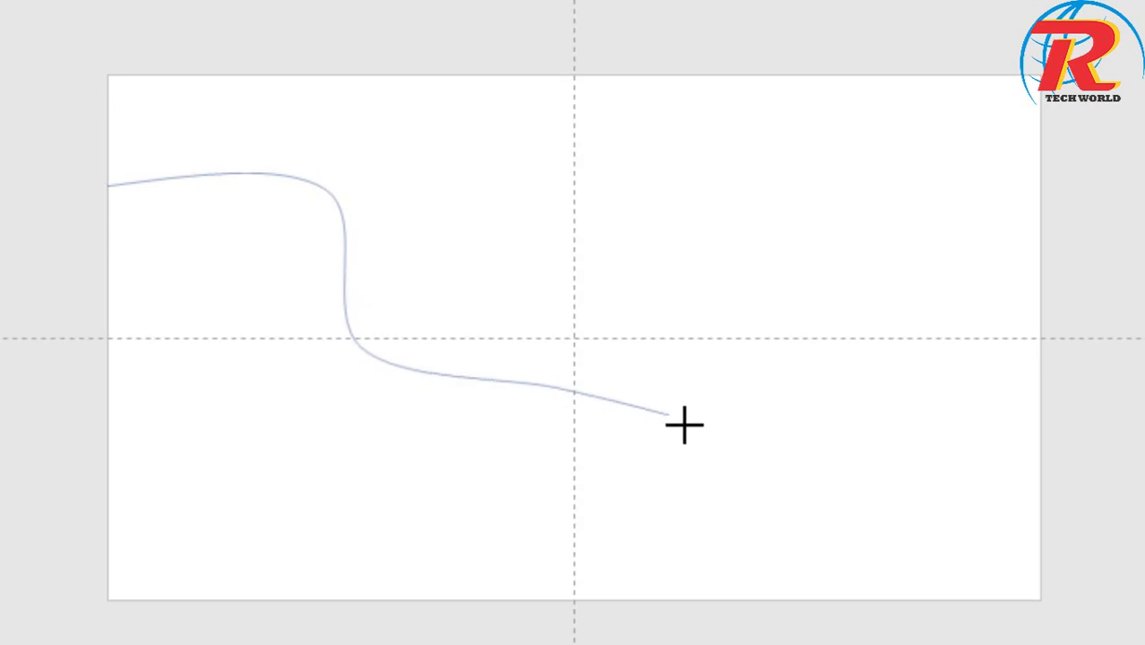
left_click(666, 525)
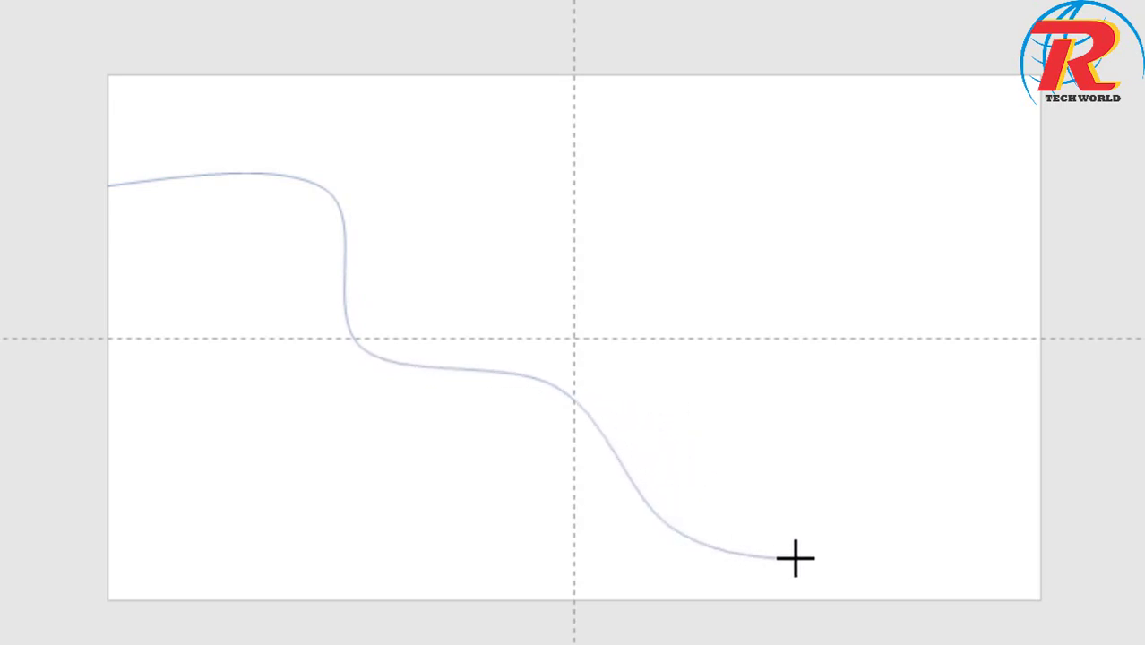
left_click(869, 509)
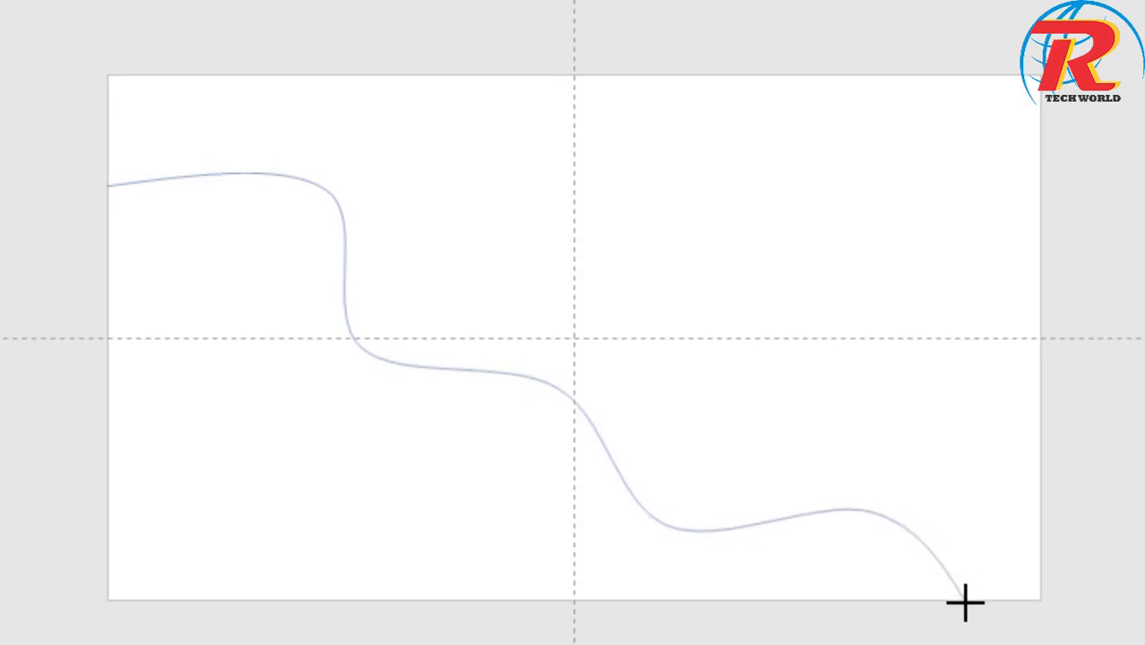
left_click(964, 601)
double_click(965, 603)
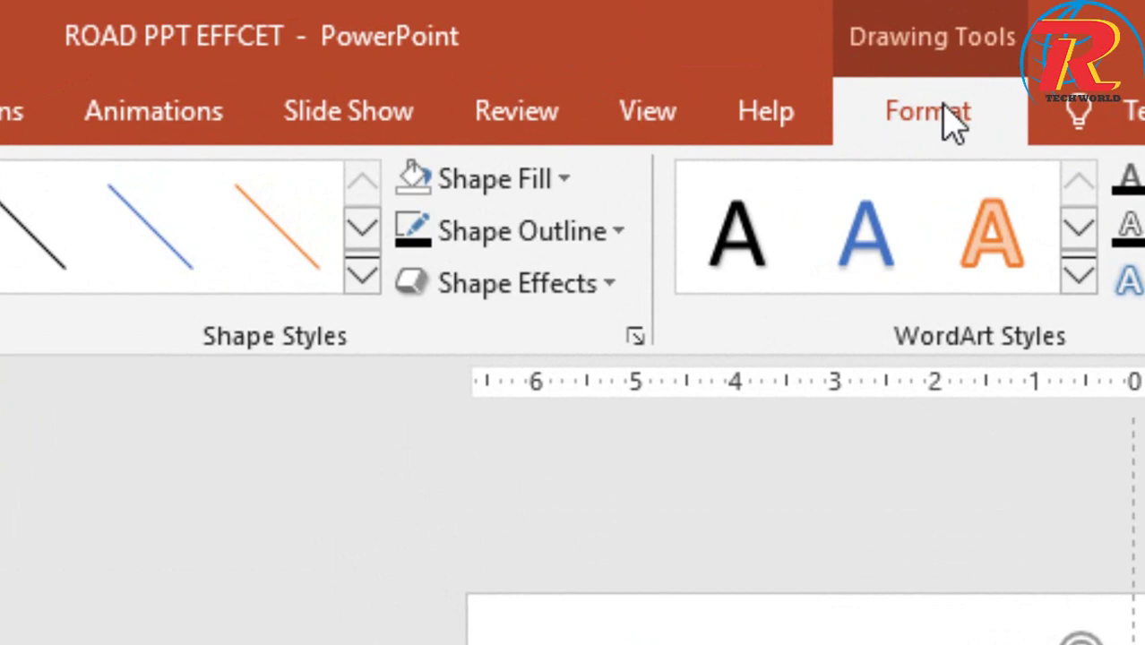
Give the curve a 120 pt black outline, then nudge it slightly upward
left_click(229, 338)
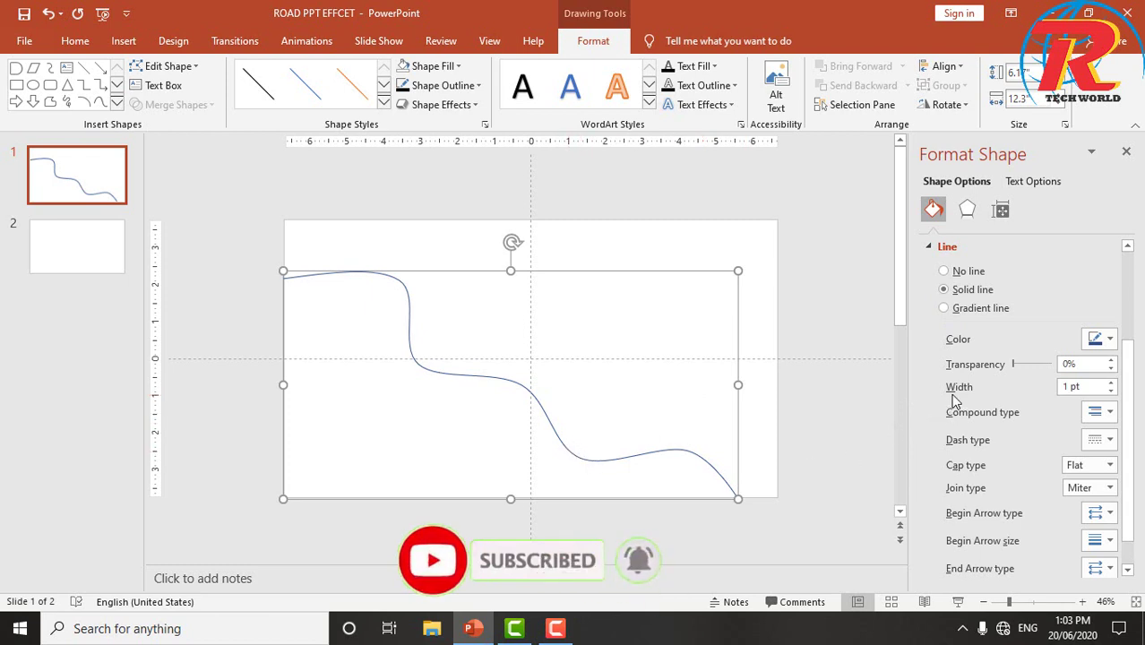
left_click(1068, 388)
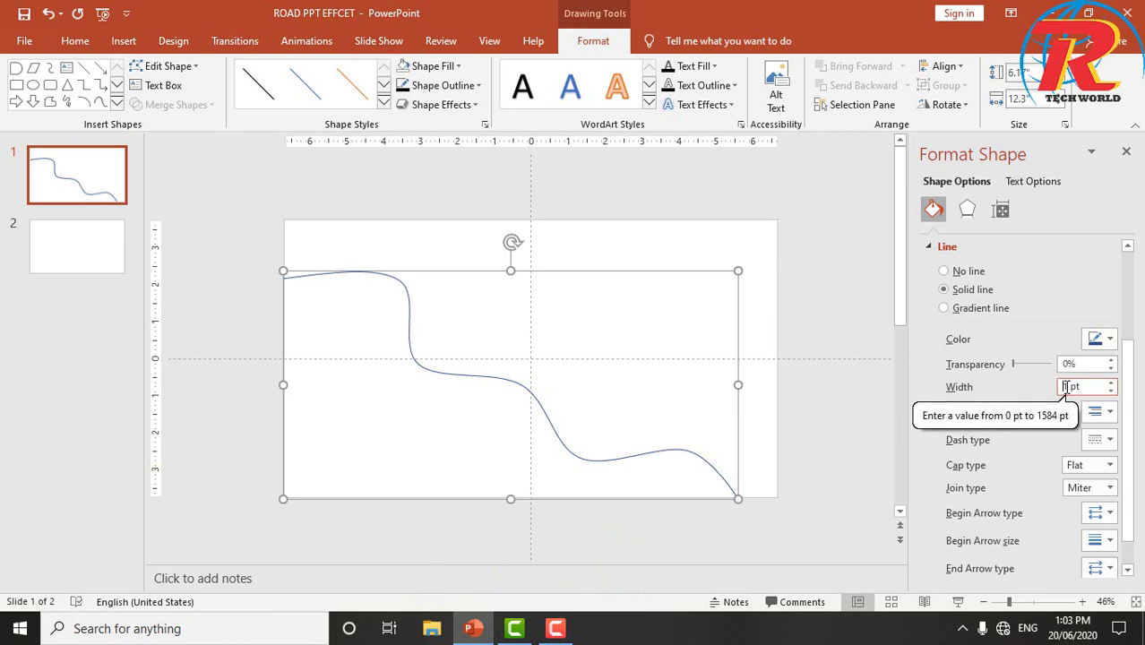
double_click(1065, 387)
type("120")
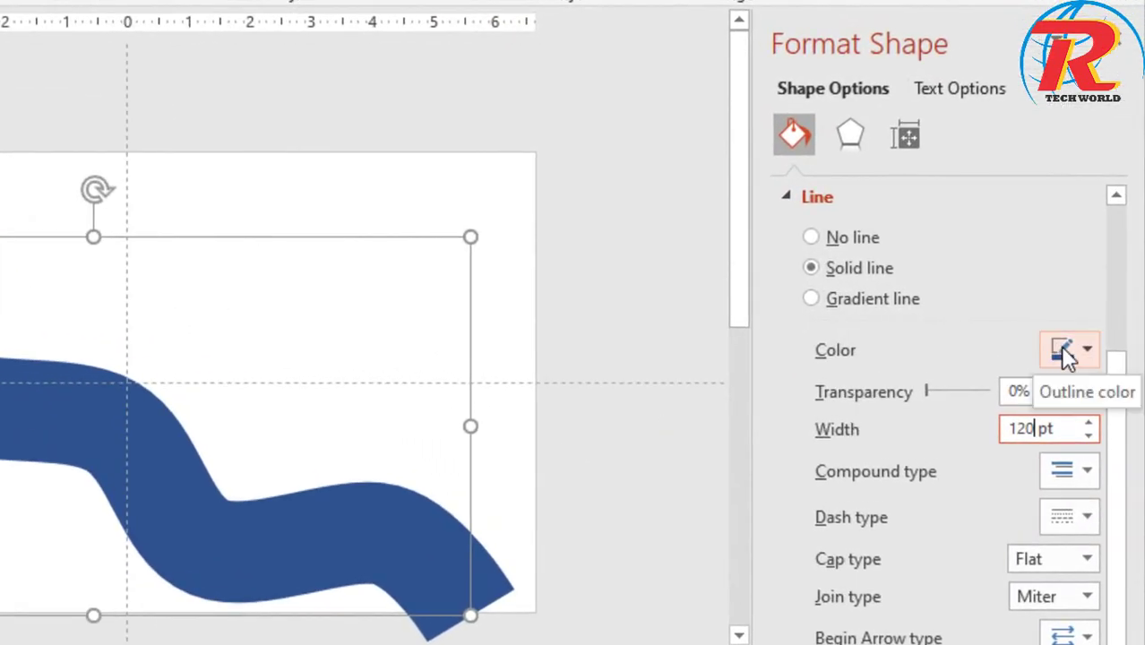
left_click(1064, 354)
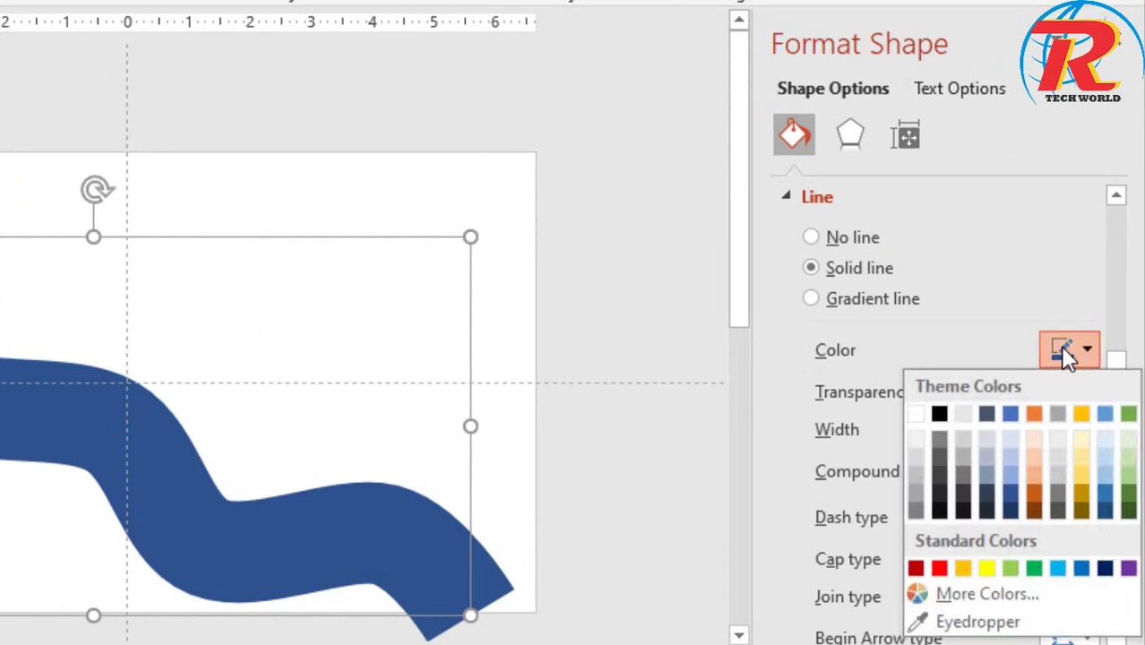
left_click(938, 414)
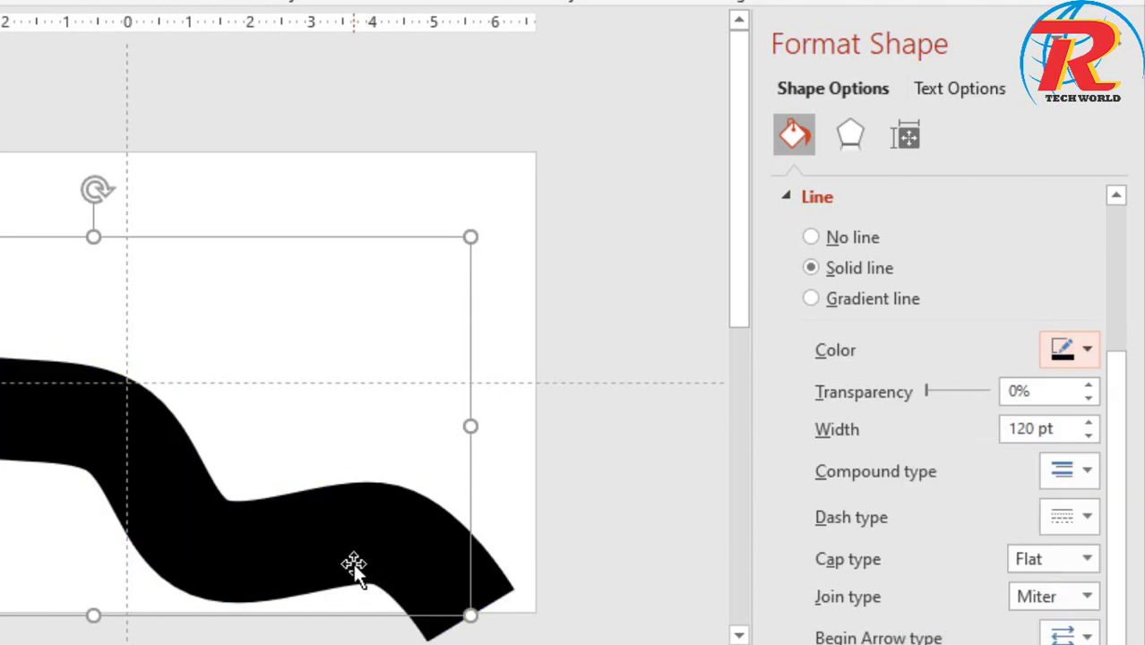
key("Escape")
left_click_drag(358, 553, 360, 546)
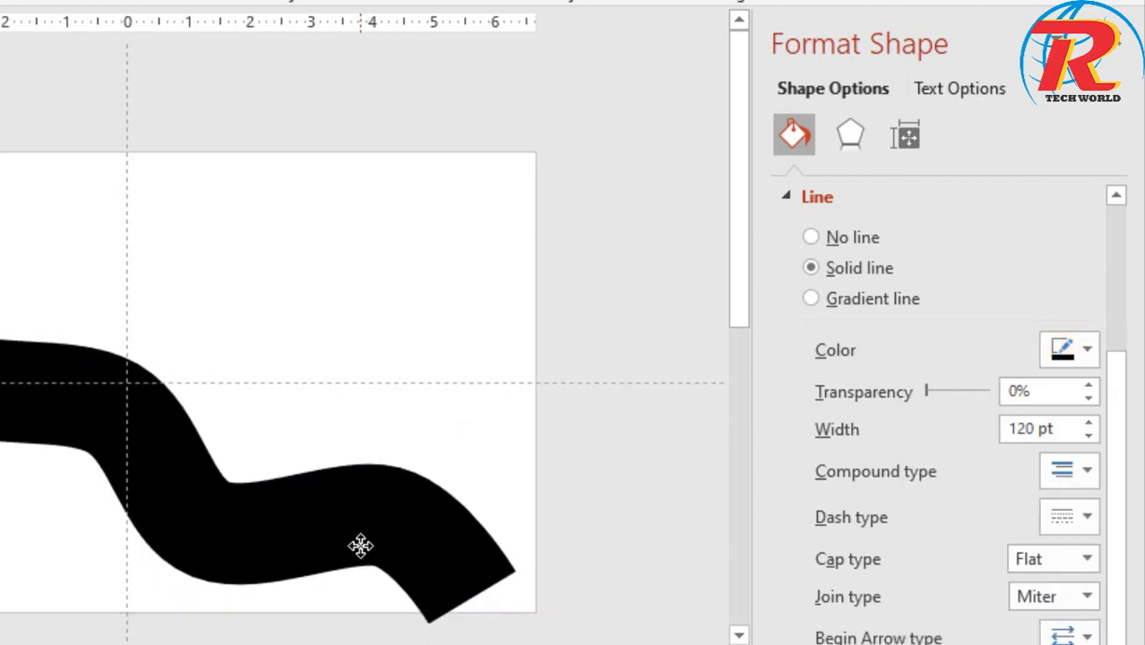
Duplicate the black road and move the copy above and right of the original
left_click(360, 546)
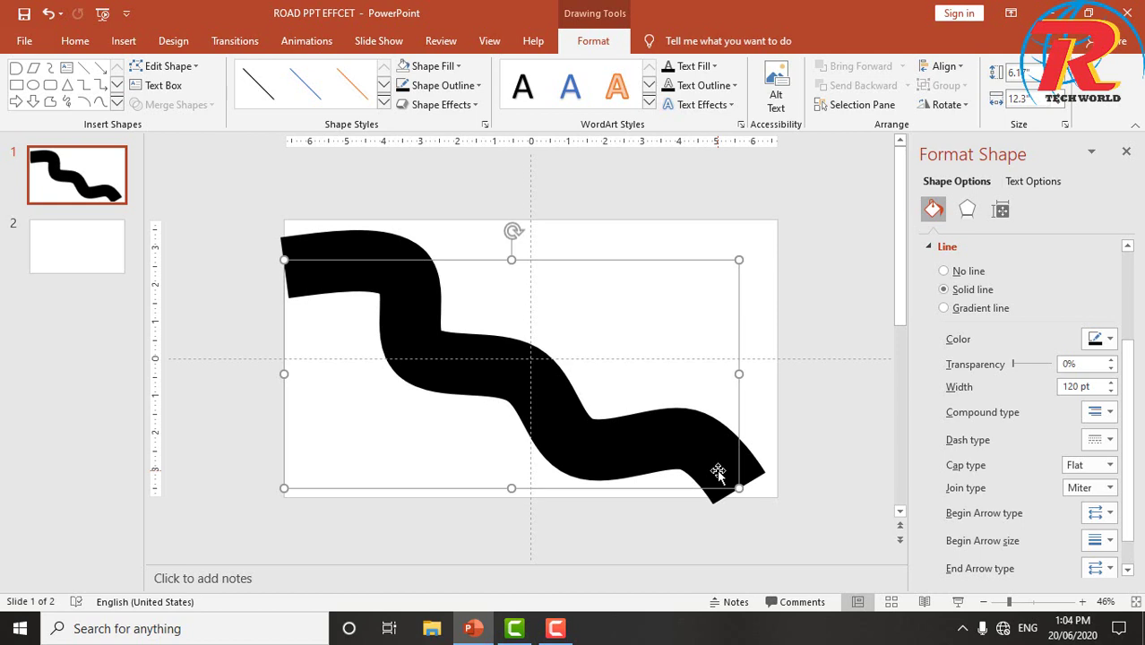
key("ctrl+z")
key("ctrl+v")
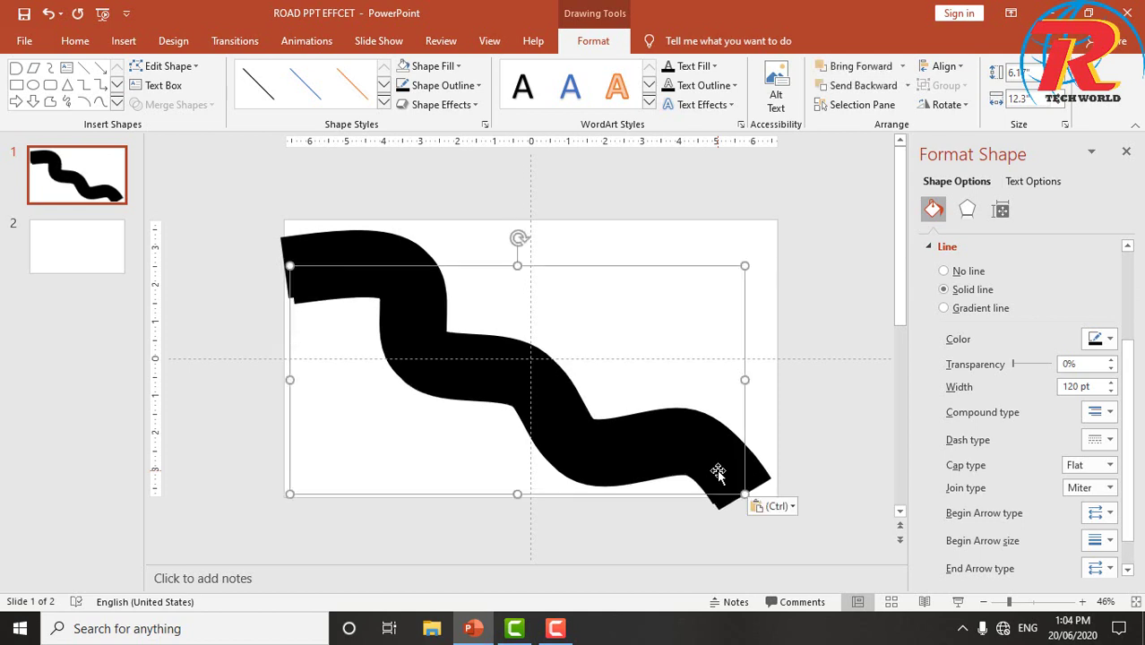
left_click_drag(717, 472, 785, 371)
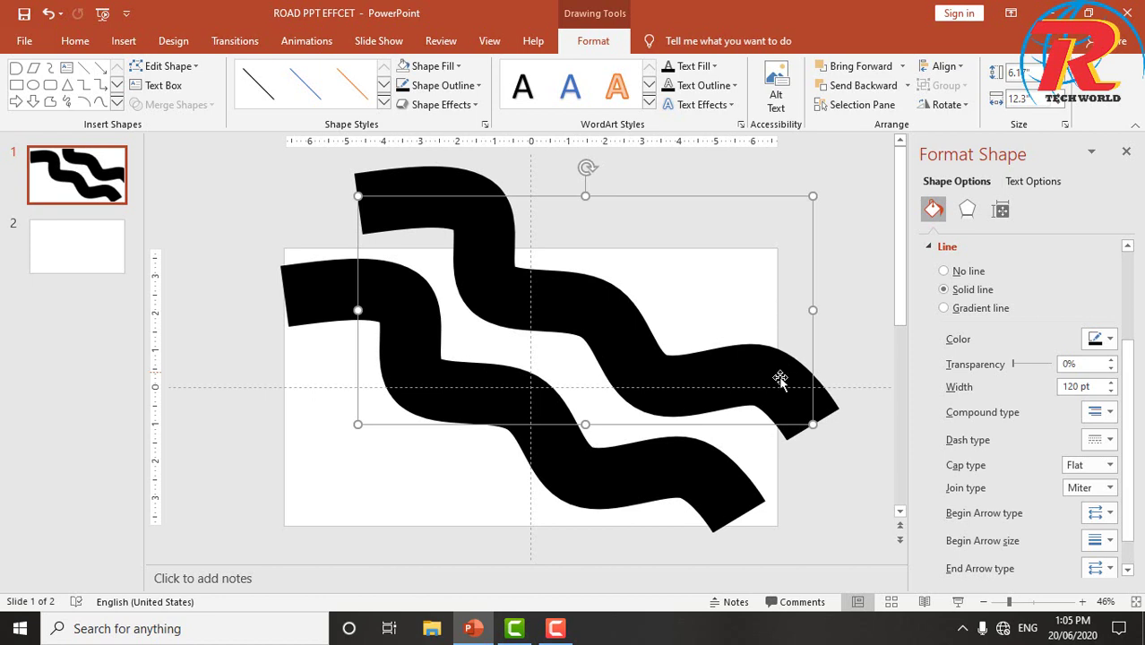
Copy the lower road, paste another copy with Use Destination Theme, and drag it down-left
left_click(683, 473)
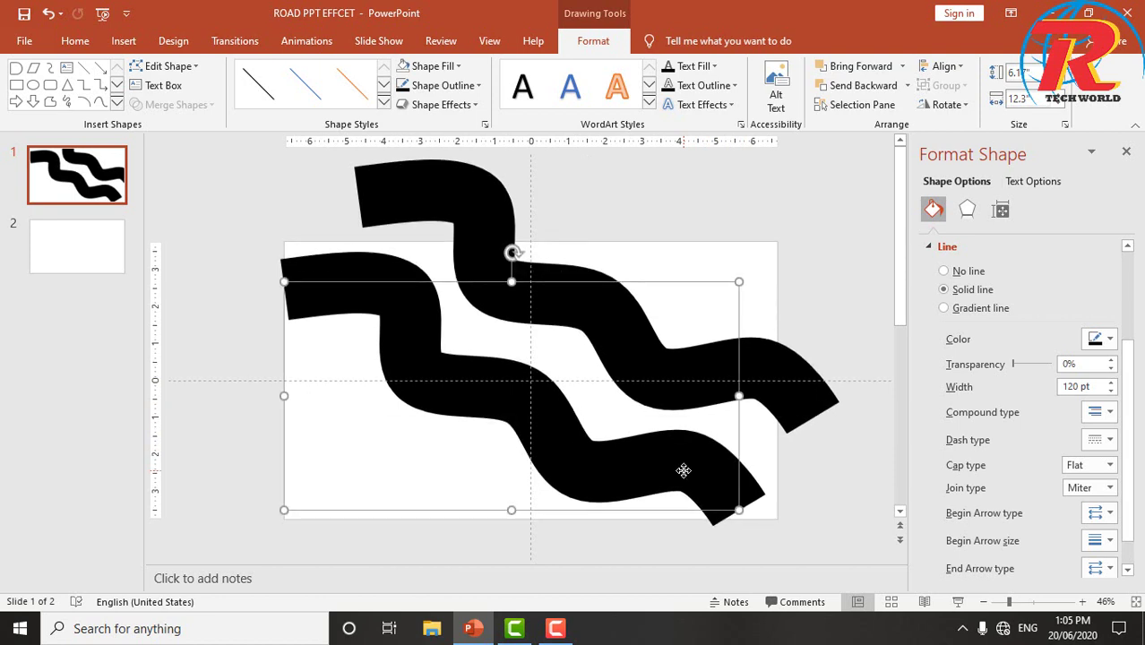
right_click(684, 470)
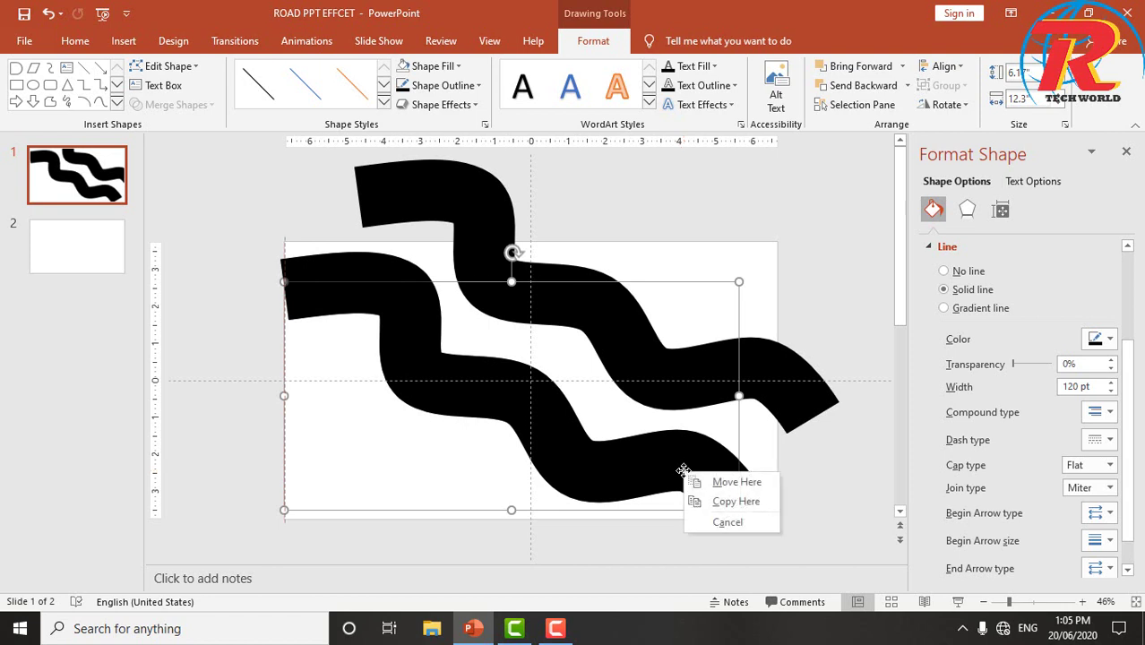
left_click(638, 450)
right_click(639, 450)
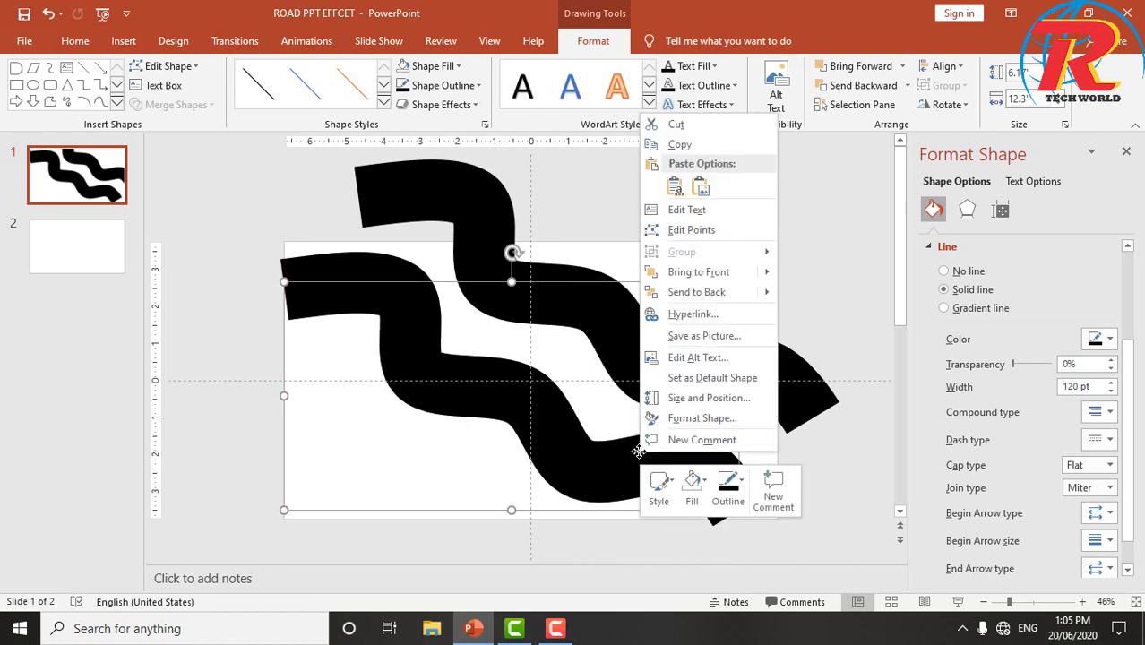
left_click(682, 148)
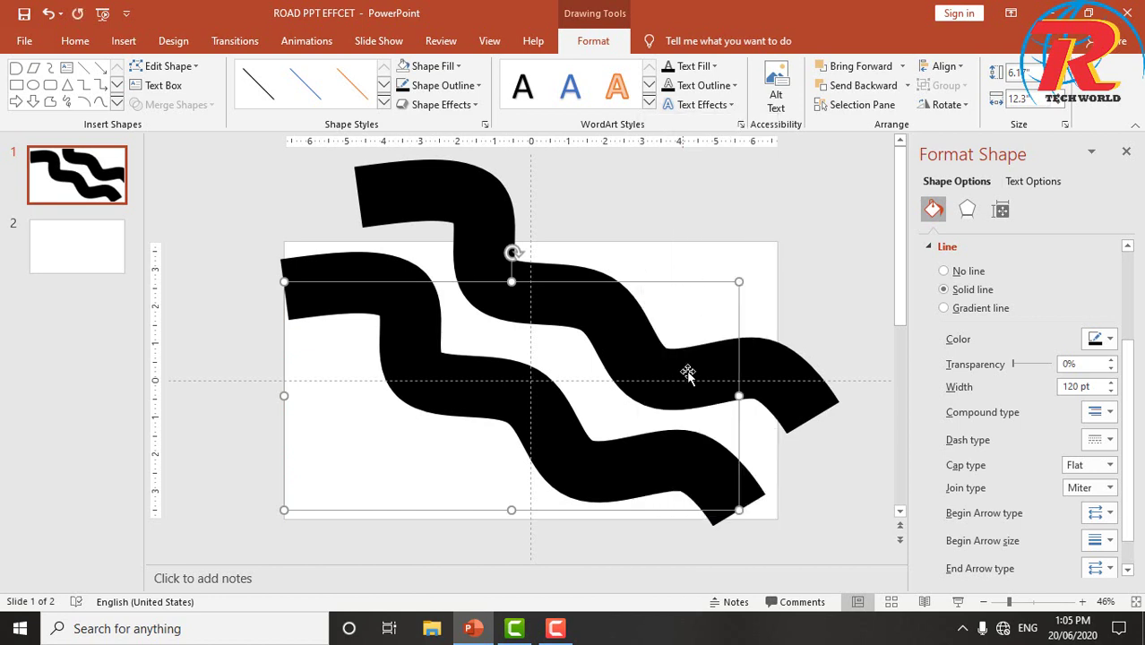
right_click(656, 452)
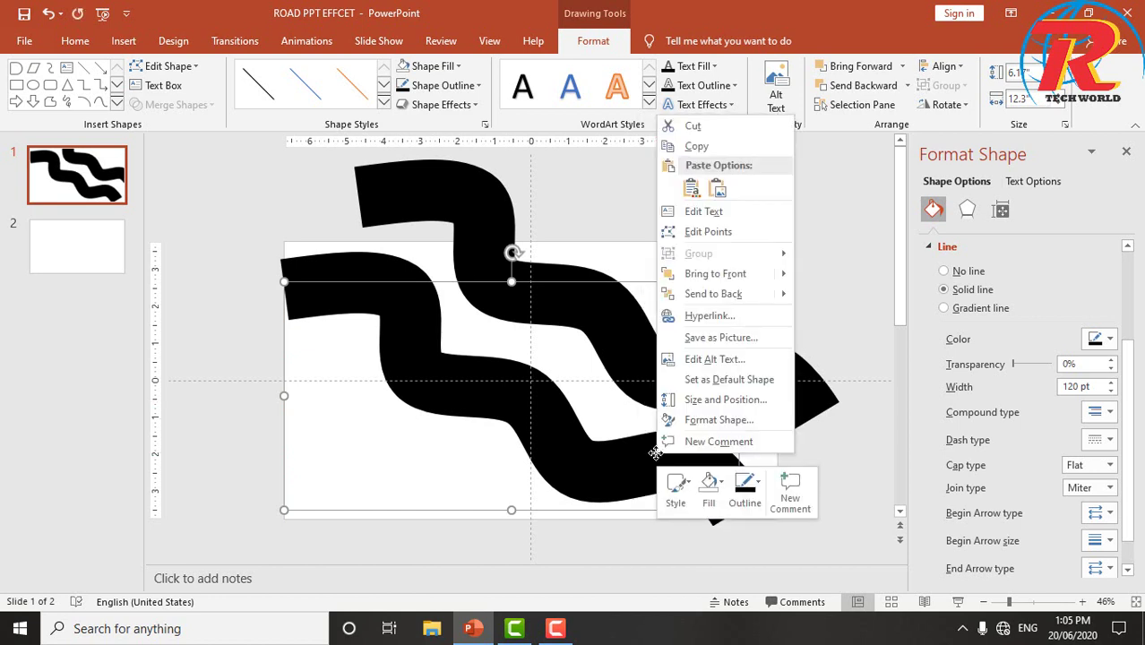
left_click(695, 193)
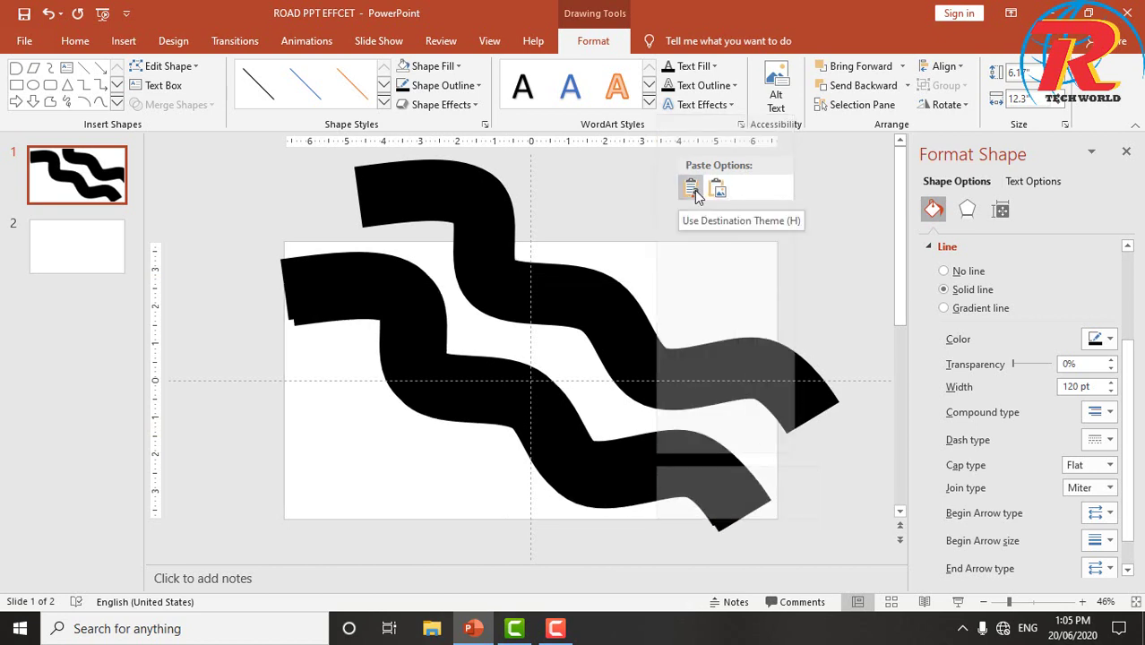
mouse_move(536, 402)
left_mouse_down()
mouse_move(494, 443)
mouse_move(415, 472)
left_mouse_up()
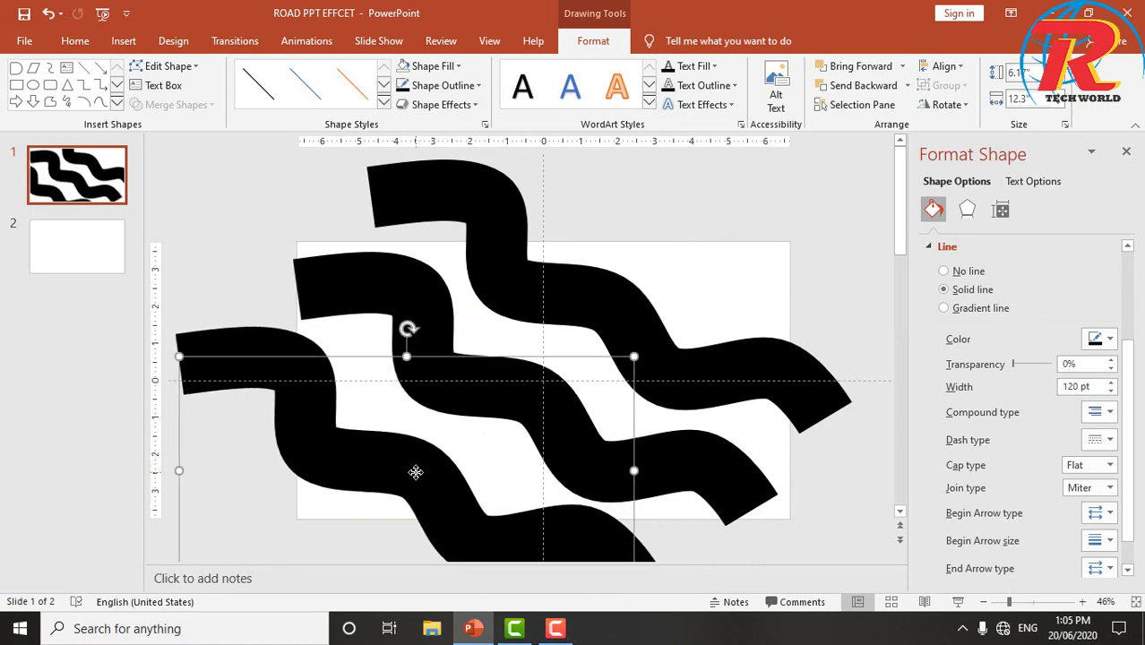
Undo the extra copy and make the remaining copy a 6 pt white line
key("ctrl+z")
key("ctrl+z")
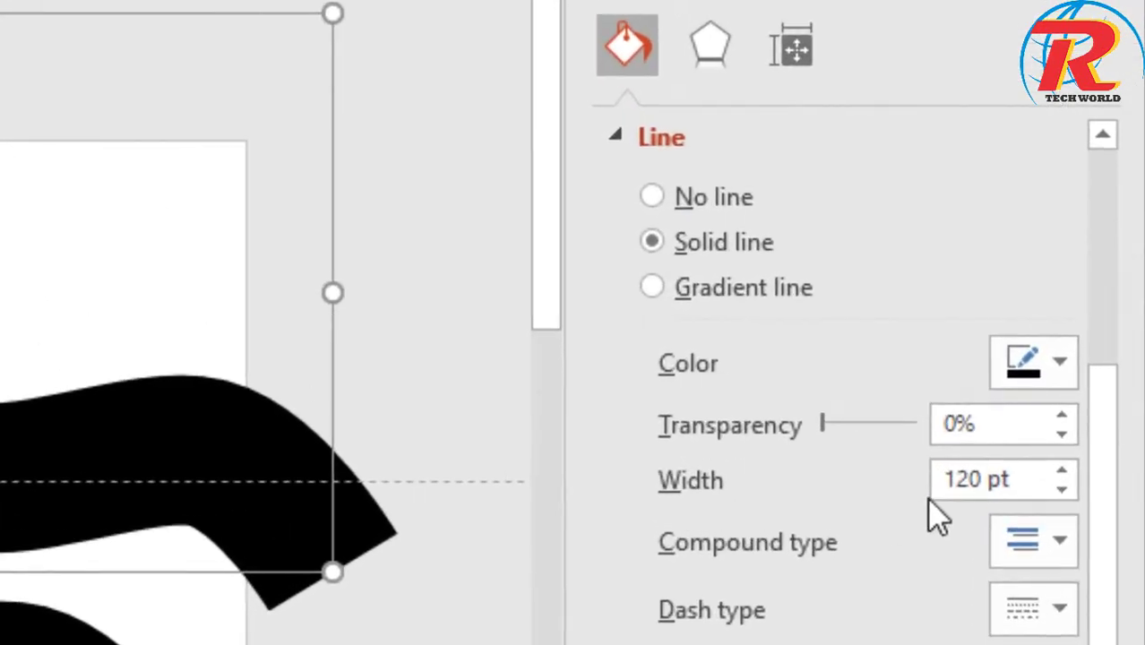
double_click(978, 483)
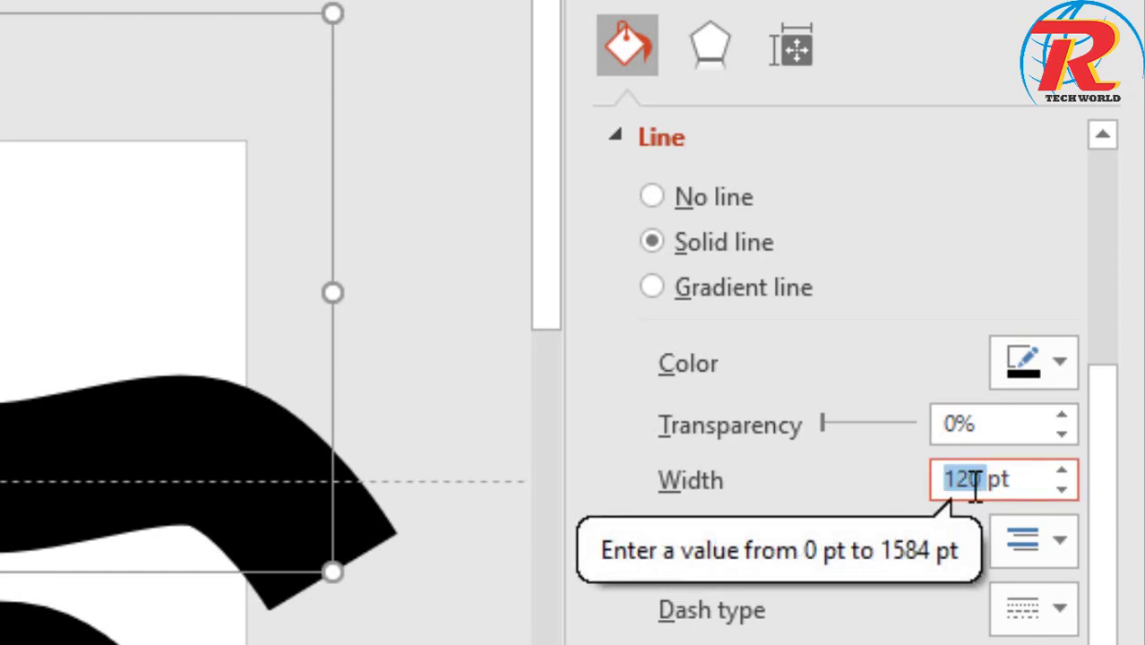
type("6")
key("Return")
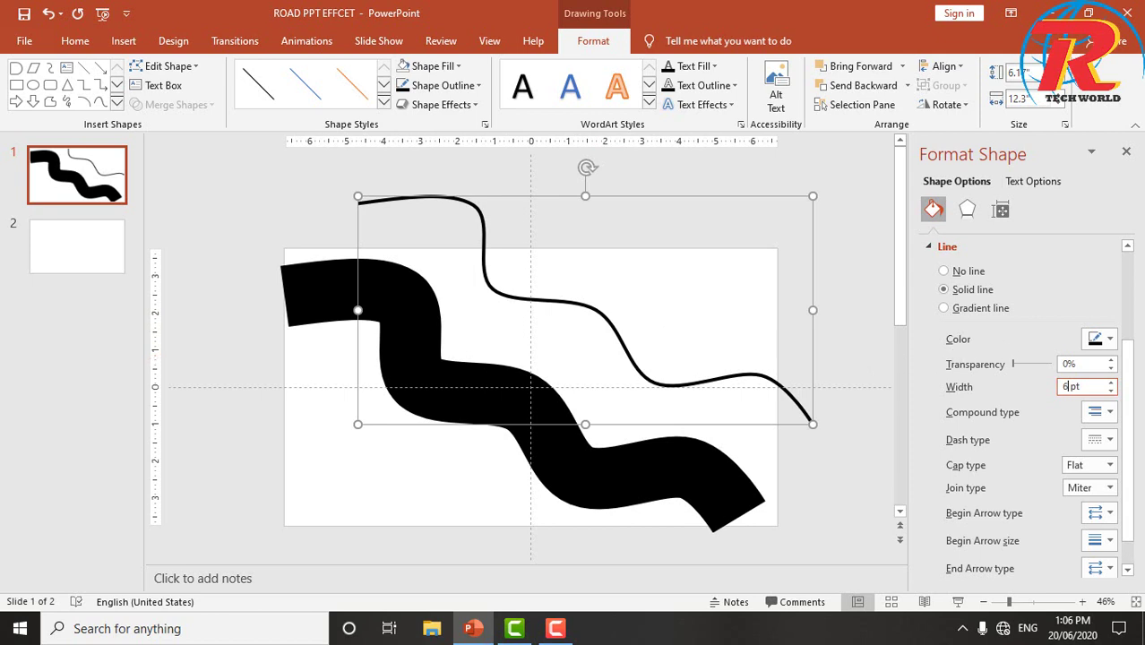
left_click(1110, 341)
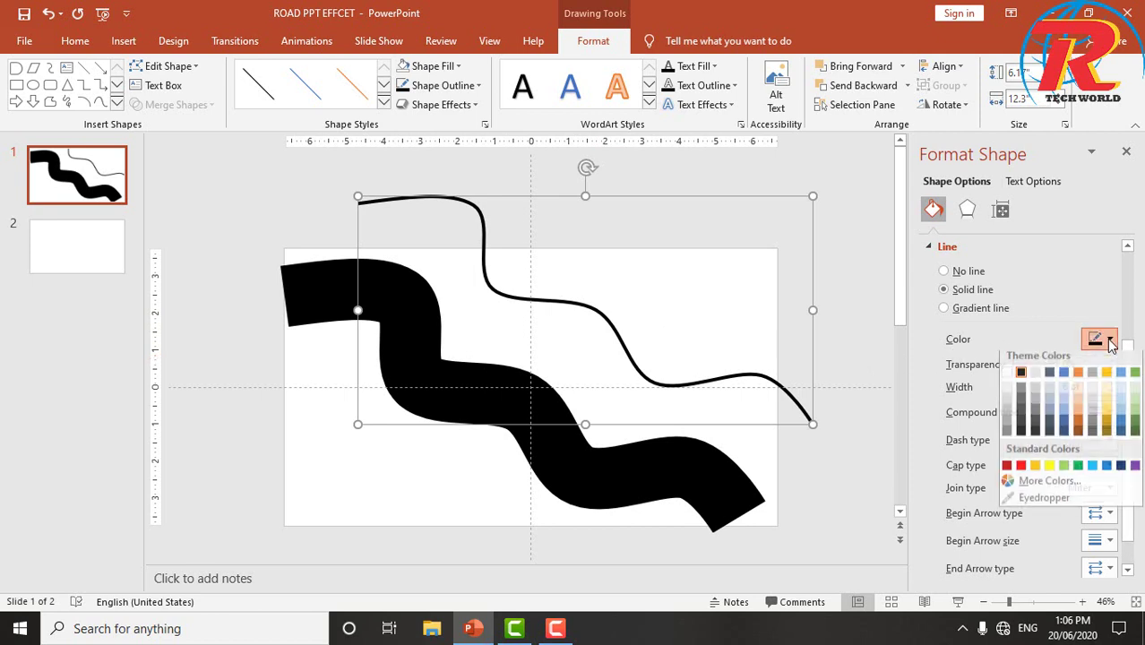
left_click(1007, 378)
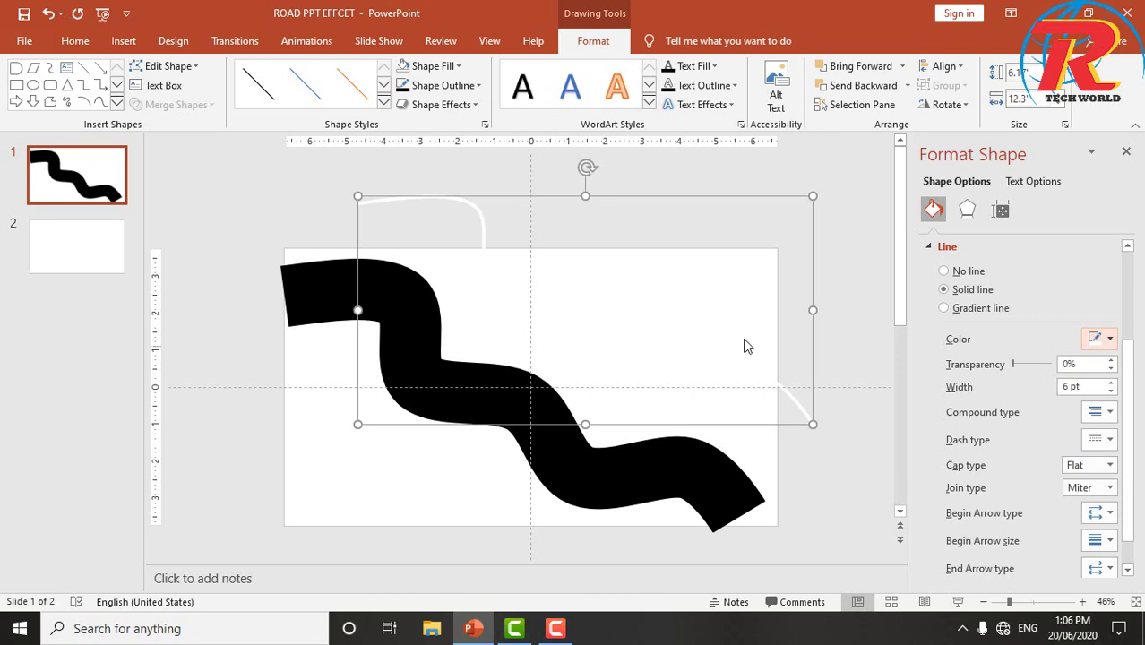
Select the white line together with the thick black road
left_click(497, 261)
left_click(486, 230)
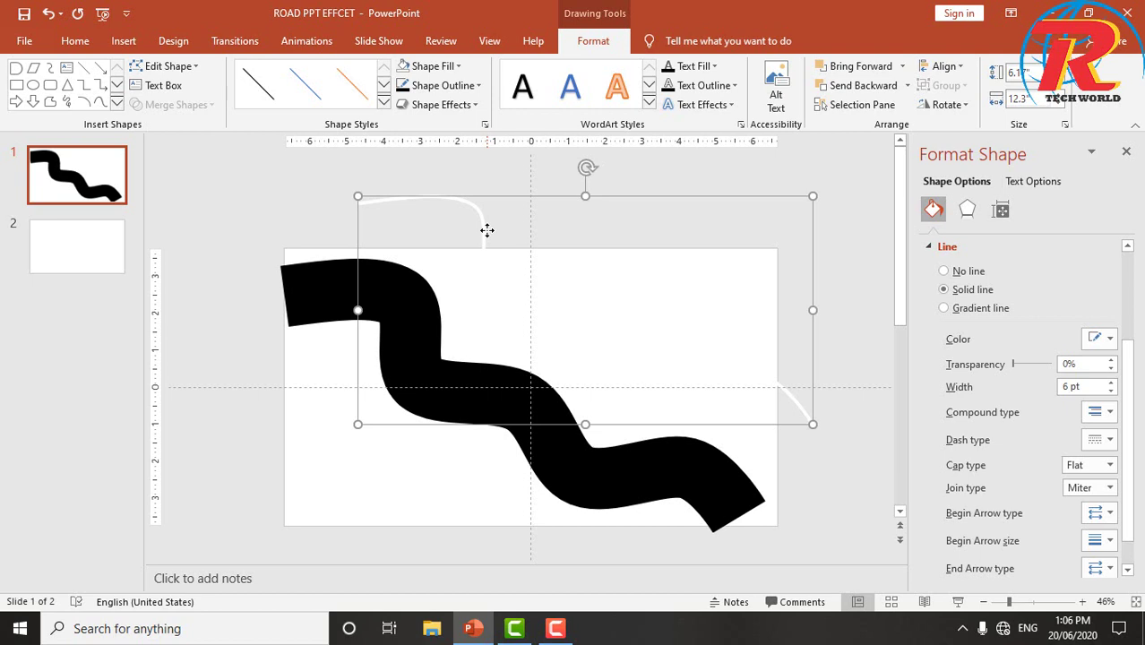
left_click(329, 284, "shift")
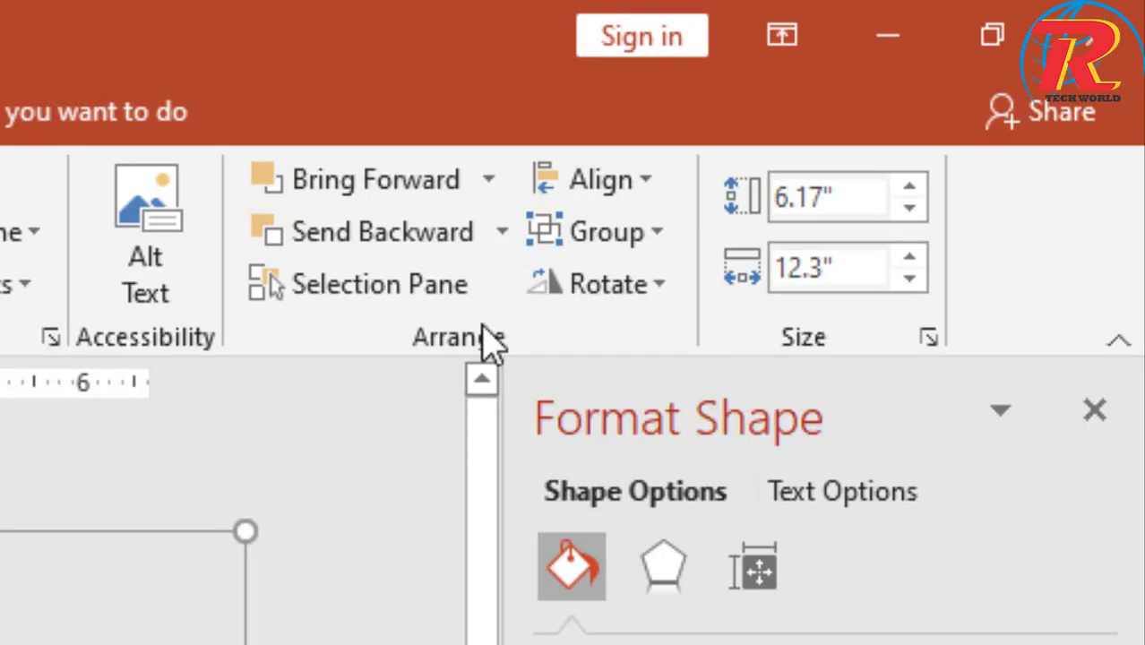
Apply Align Center and Align Middle to the white line and black road
left_click(643, 181)
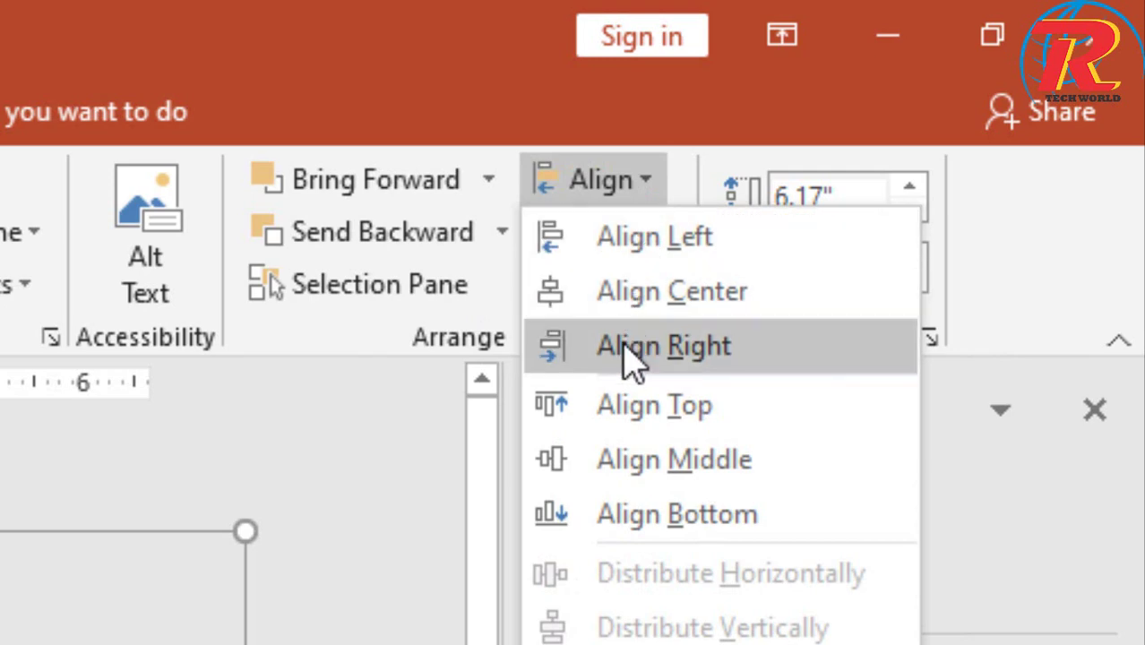
left_click(645, 291)
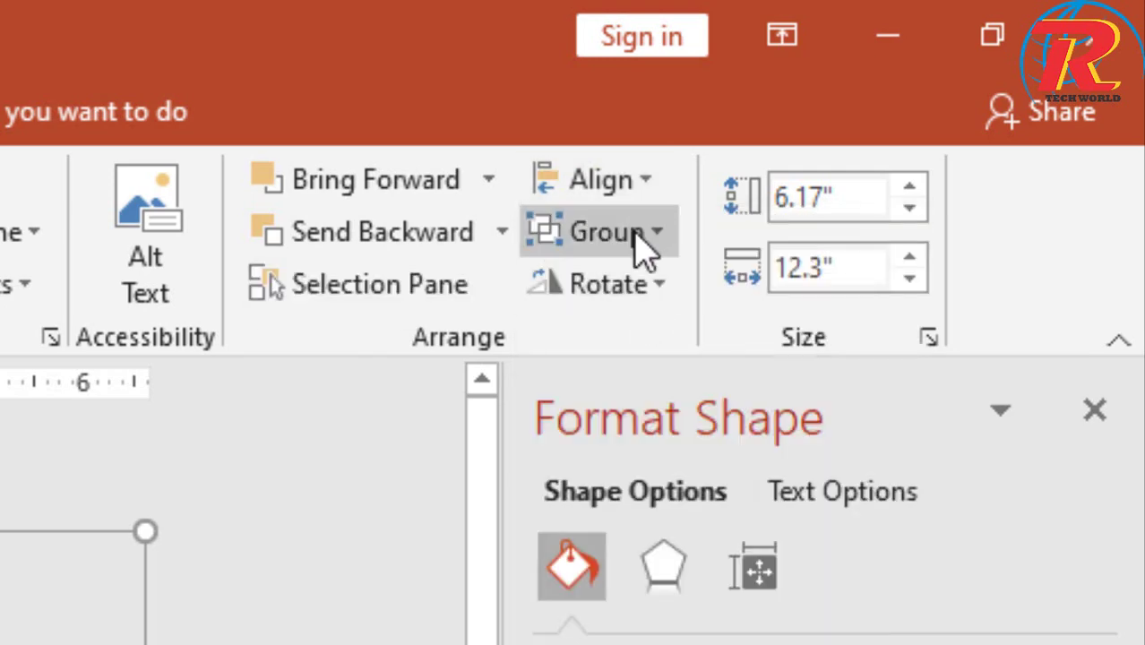
left_click(637, 183)
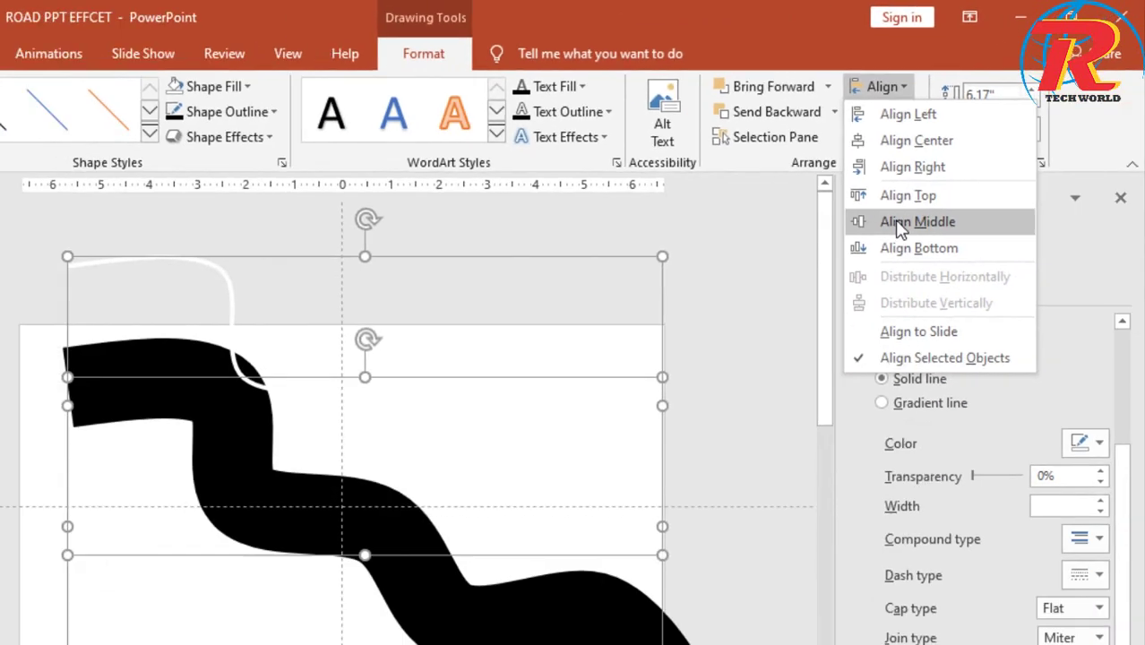
left_click(892, 222)
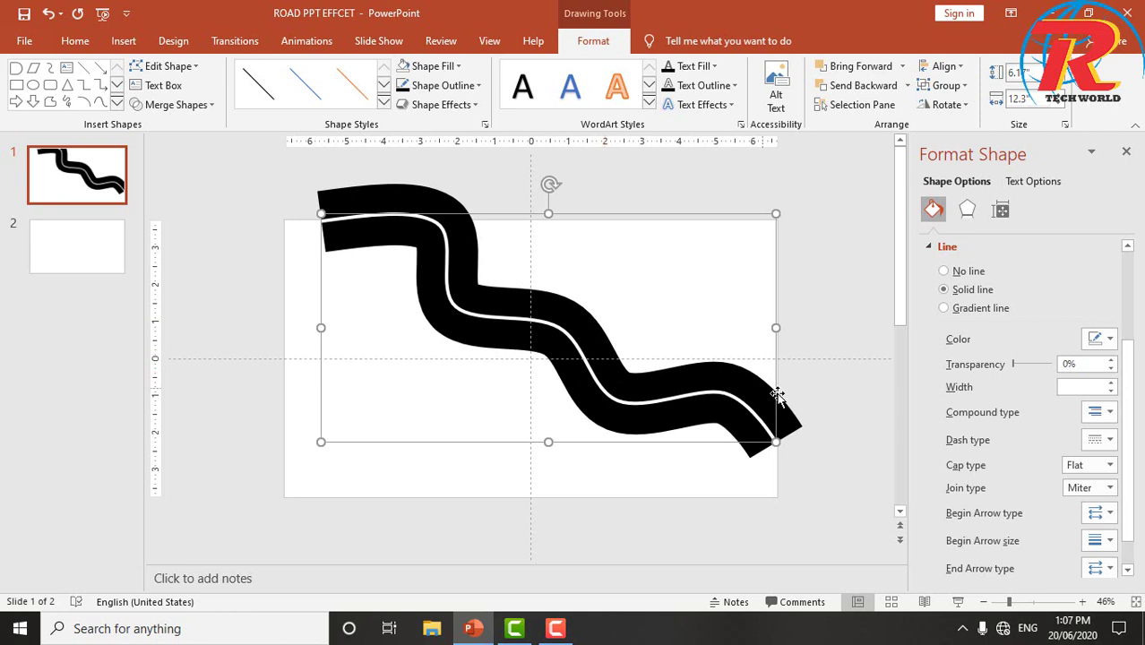
left_click(855, 390)
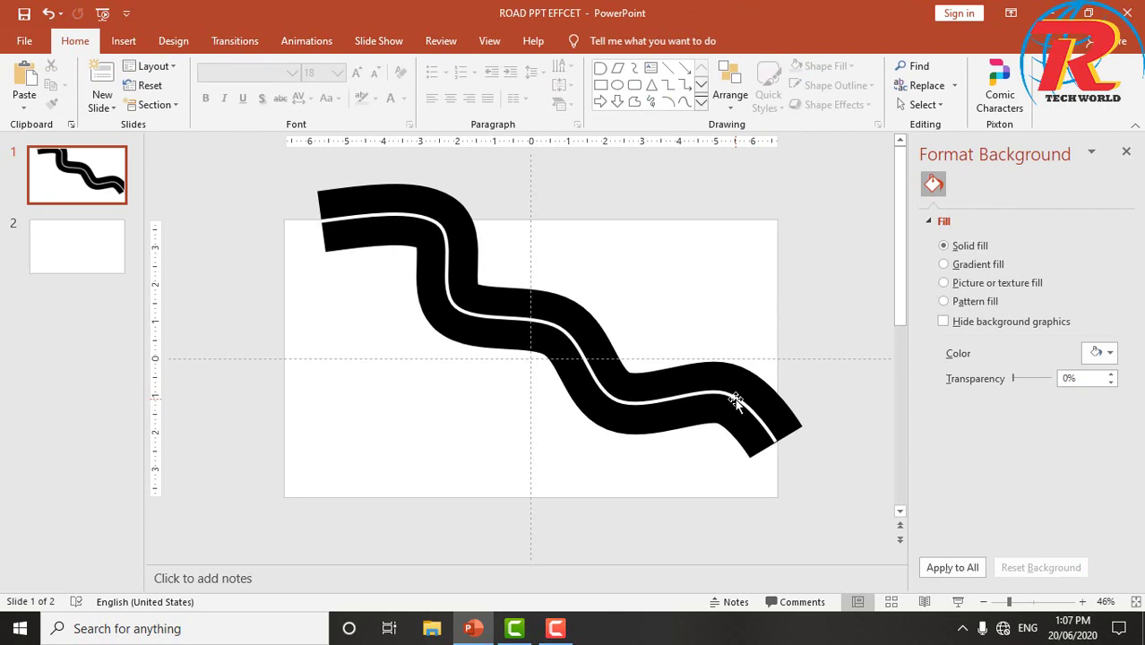
Set the white centre line's dash type to a dashed style
left_click(734, 399)
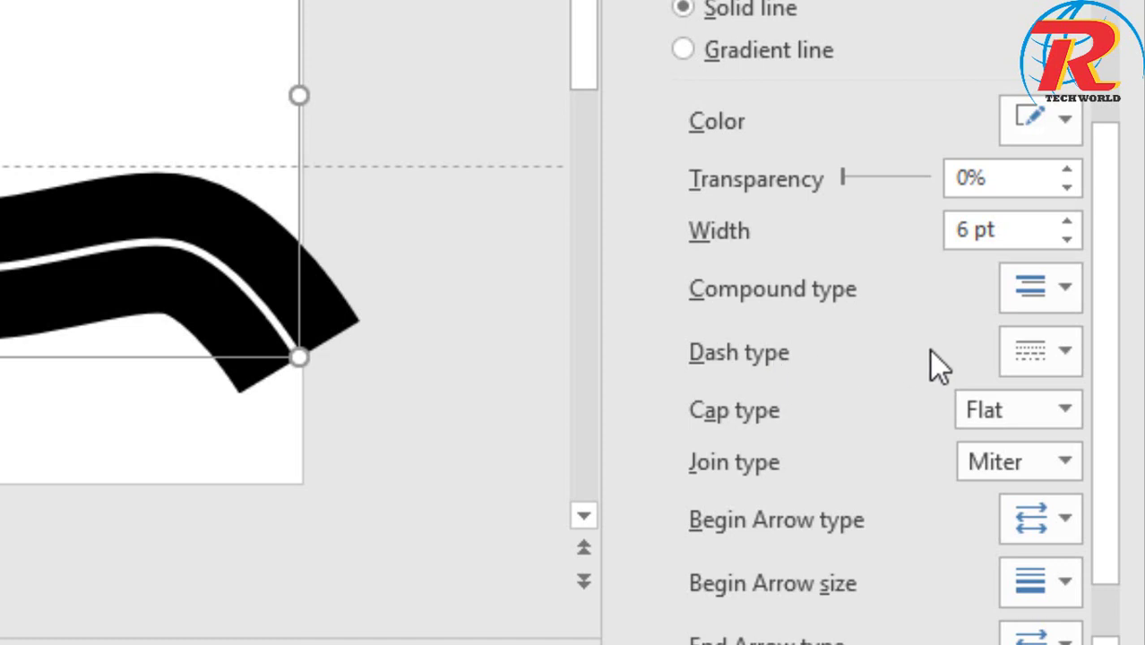
left_click(1019, 351)
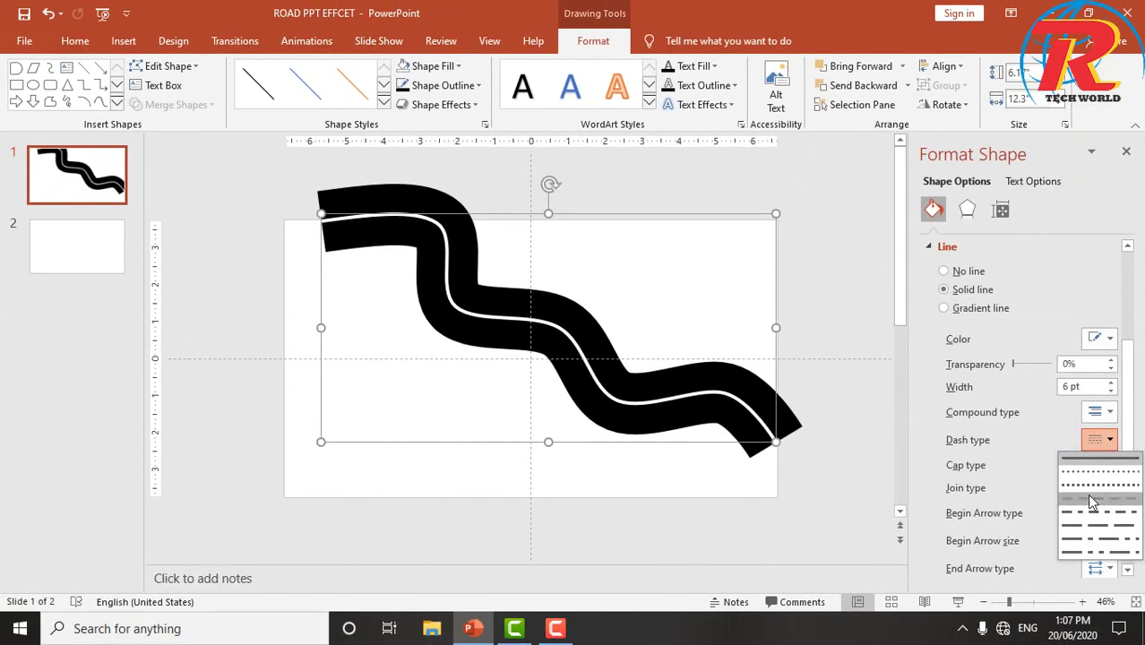
left_click(1091, 500)
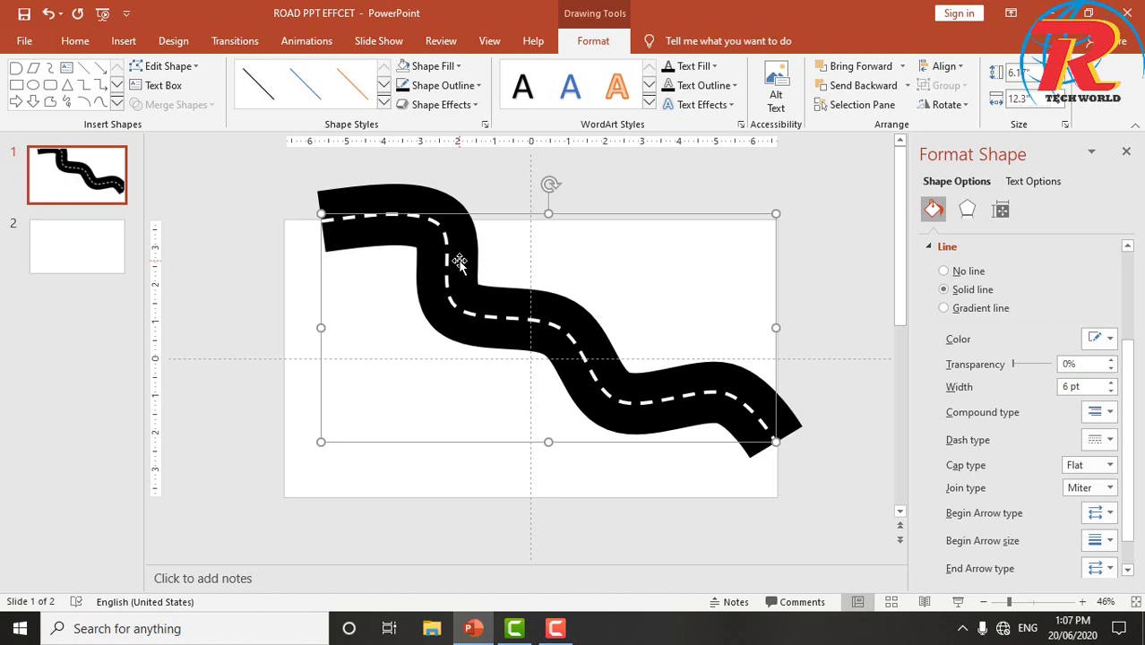
left_click(264, 244)
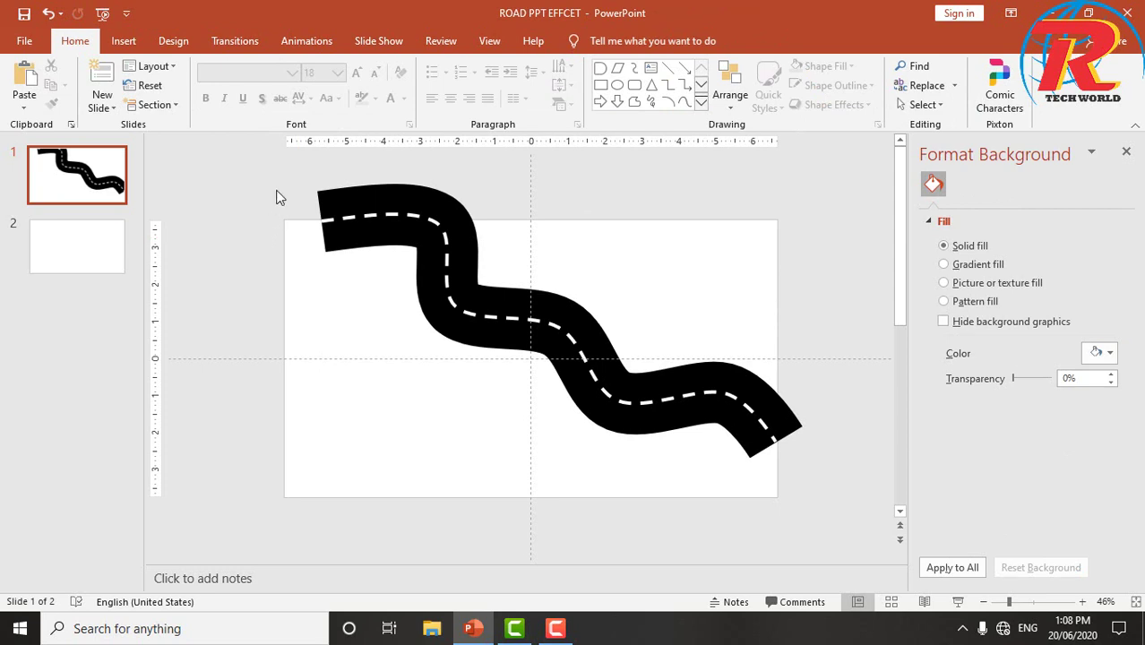
Select all, group the road with its dashed centre line, and drag the group down-left
key("ctrl+a")
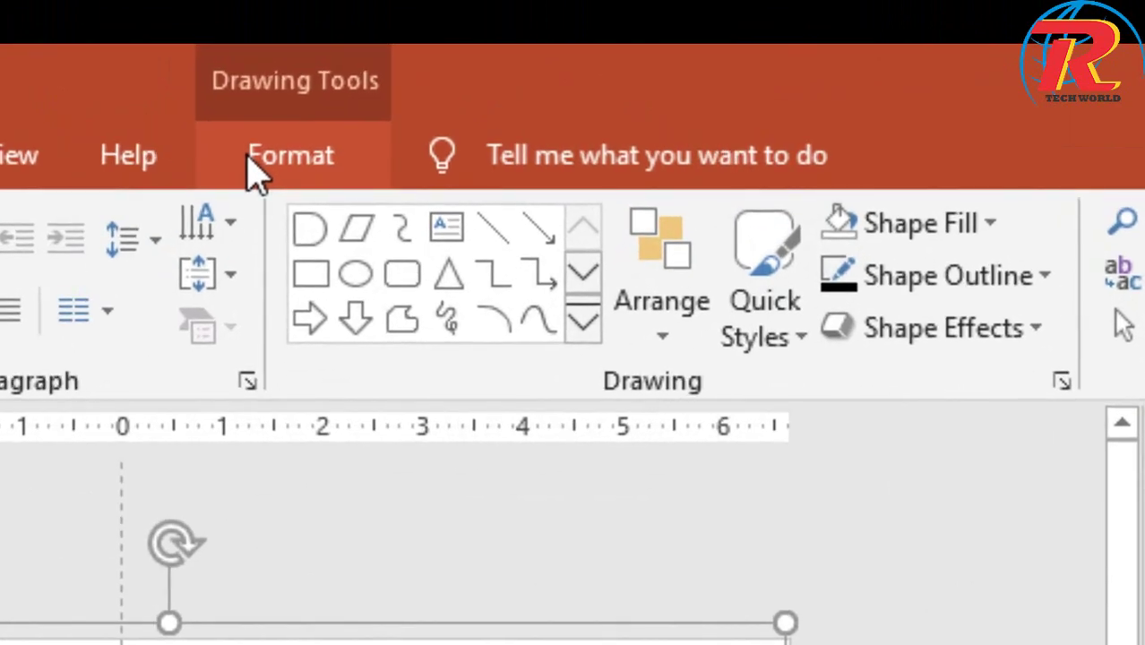
left_click(580, 43)
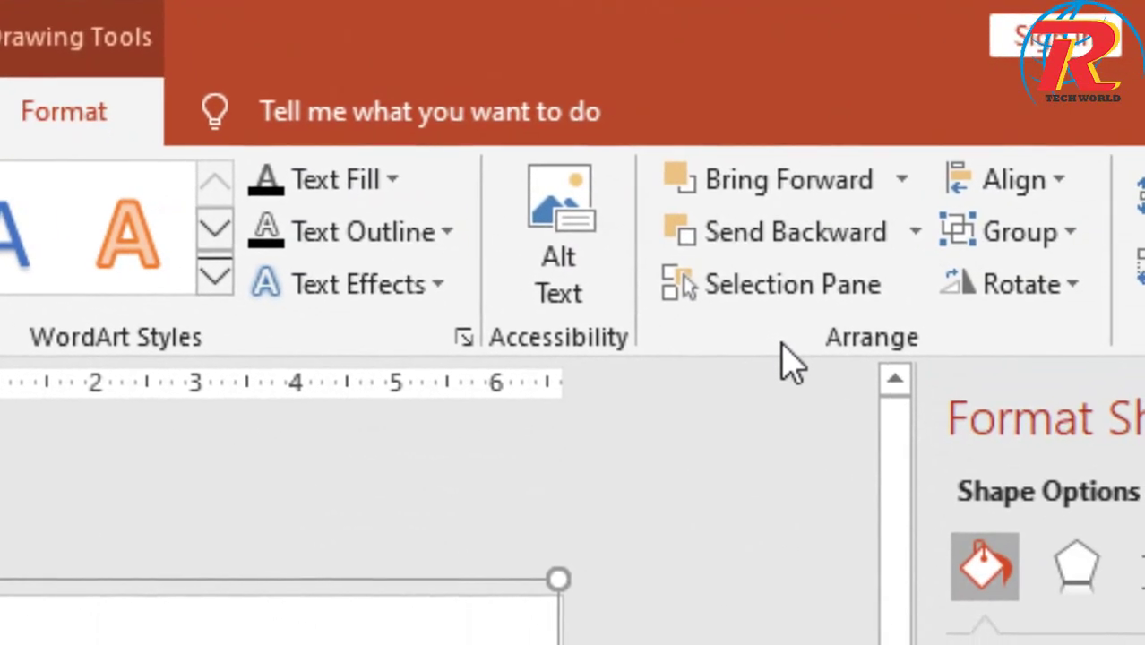
left_click(994, 234)
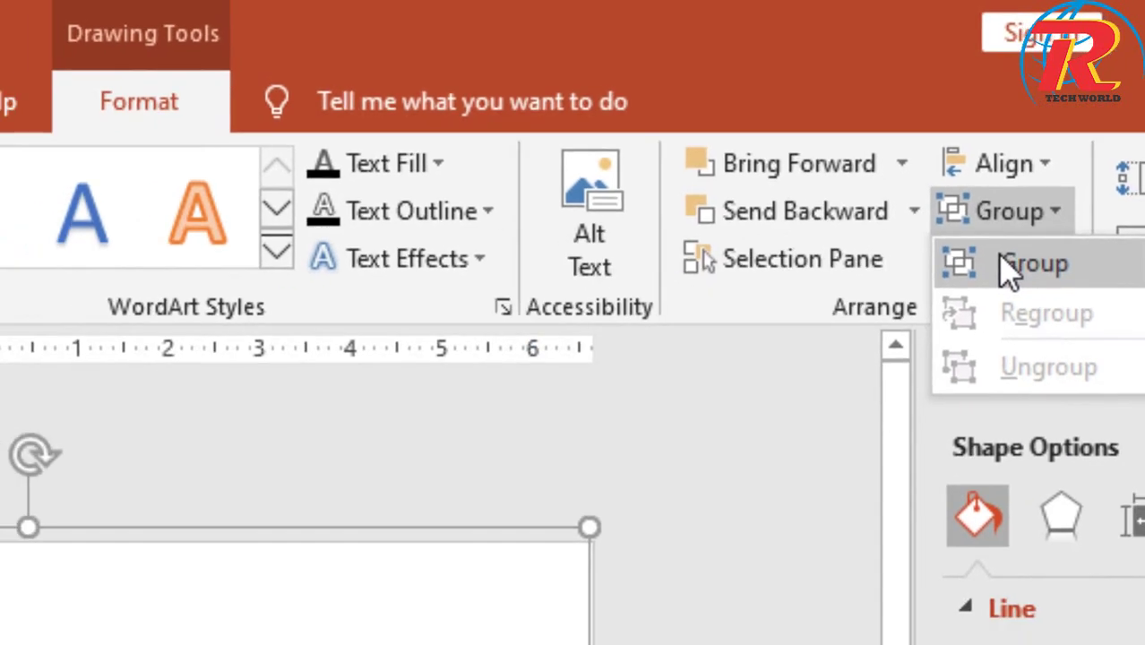
left_click(1019, 295)
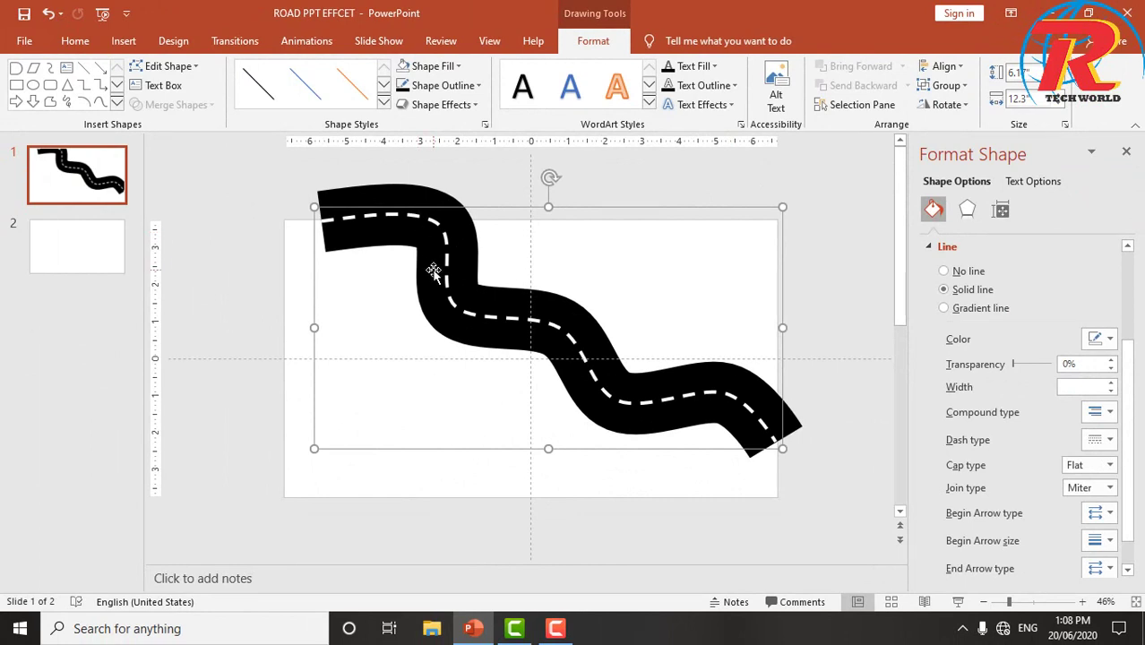
mouse_move(432, 271)
left_mouse_down()
mouse_move(402, 288)
mouse_move(394, 345)
mouse_move(397, 323)
left_mouse_up()
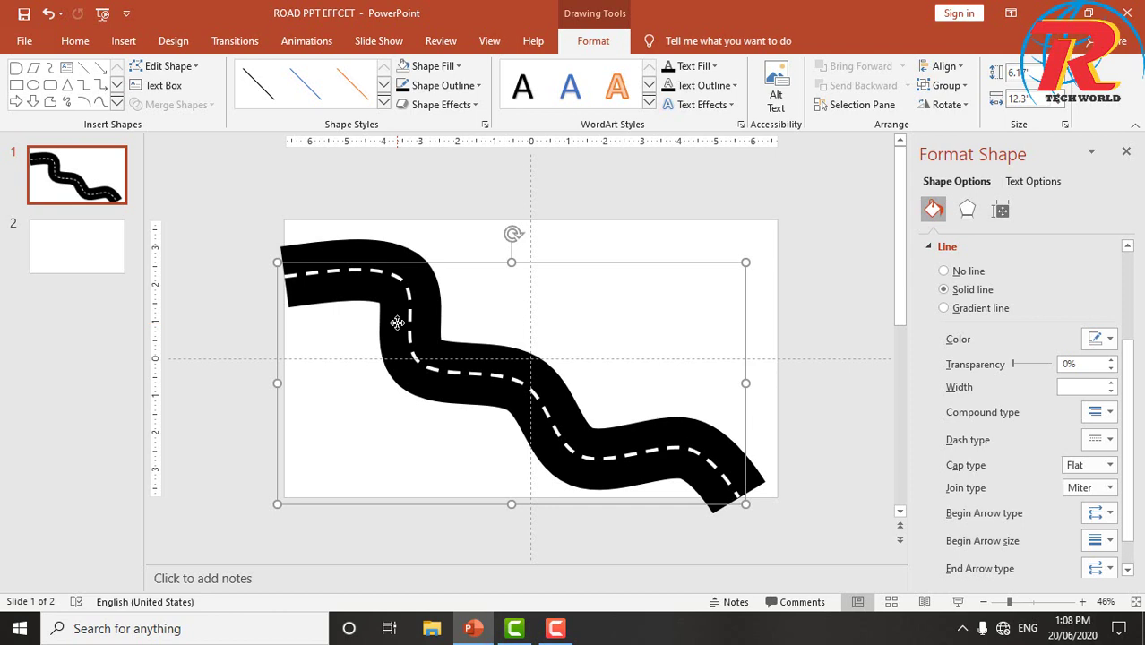
key("Escape")
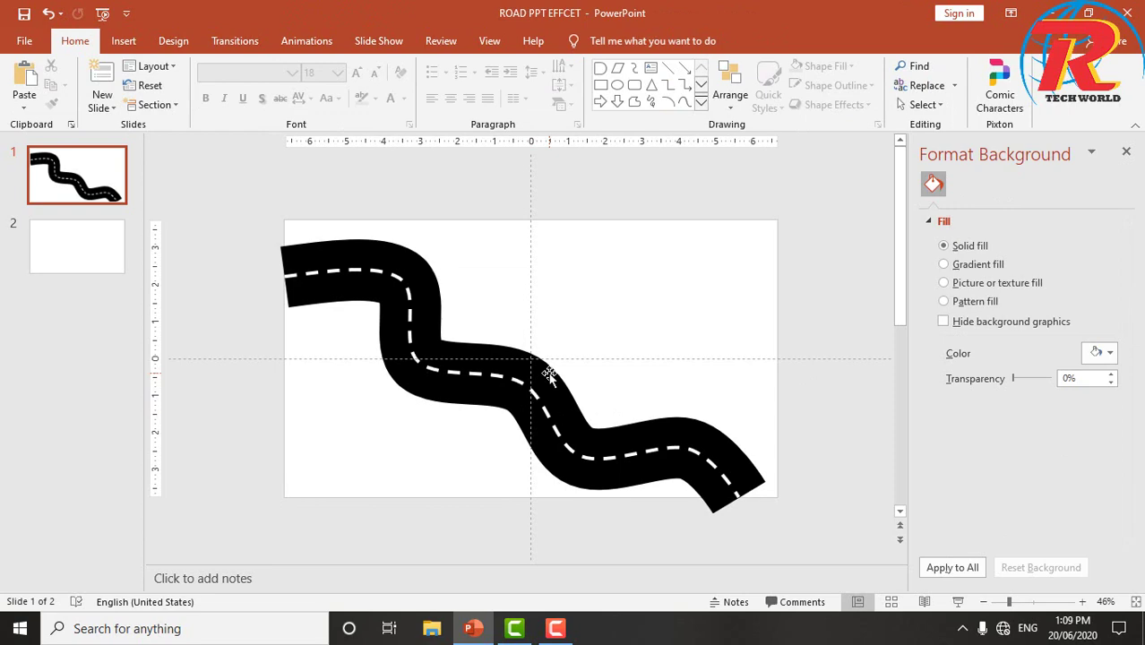
Apply the Perspective: Relaxed 3-D rotation preset to the grouped road
left_click(548, 376)
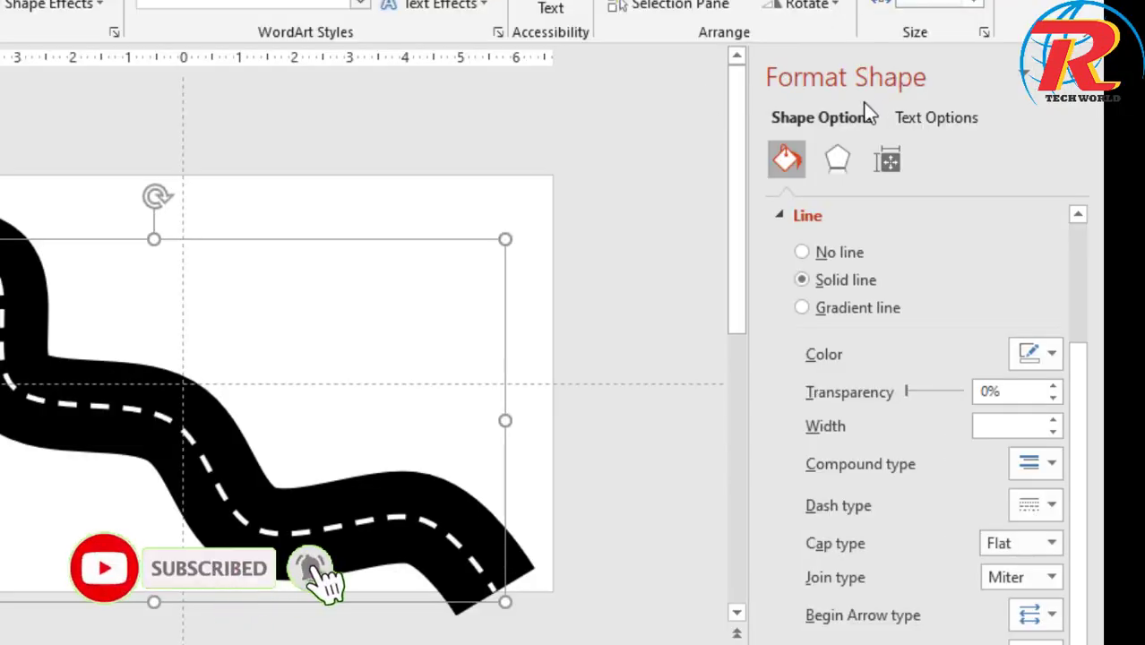
left_click(838, 163)
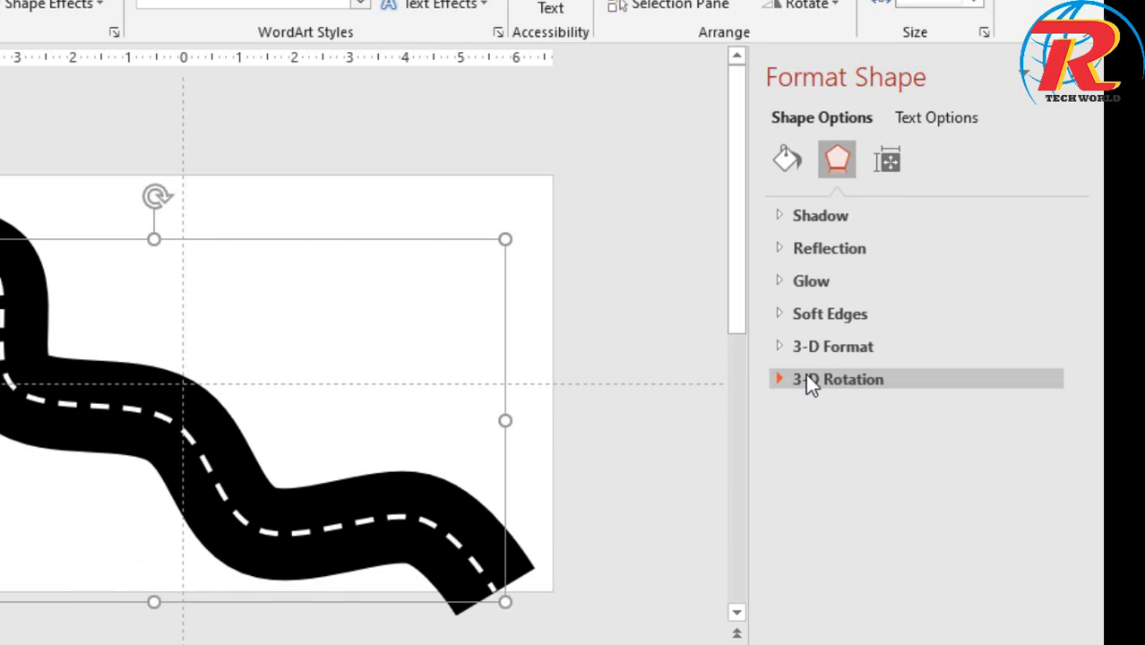
left_click(805, 381)
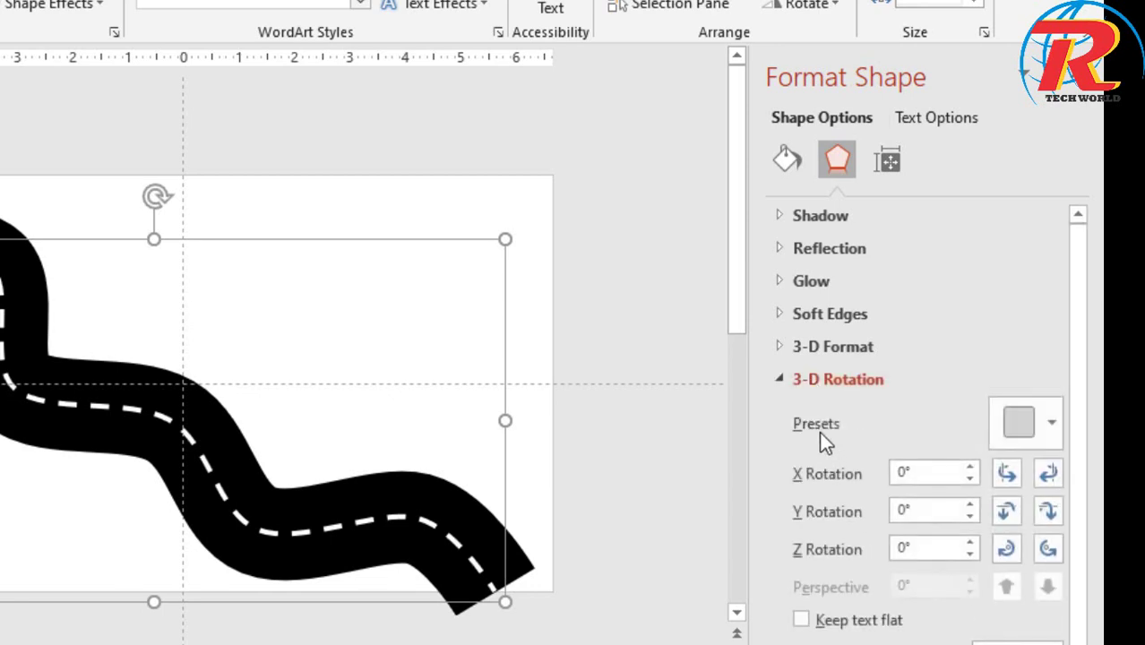
left_click(1015, 423)
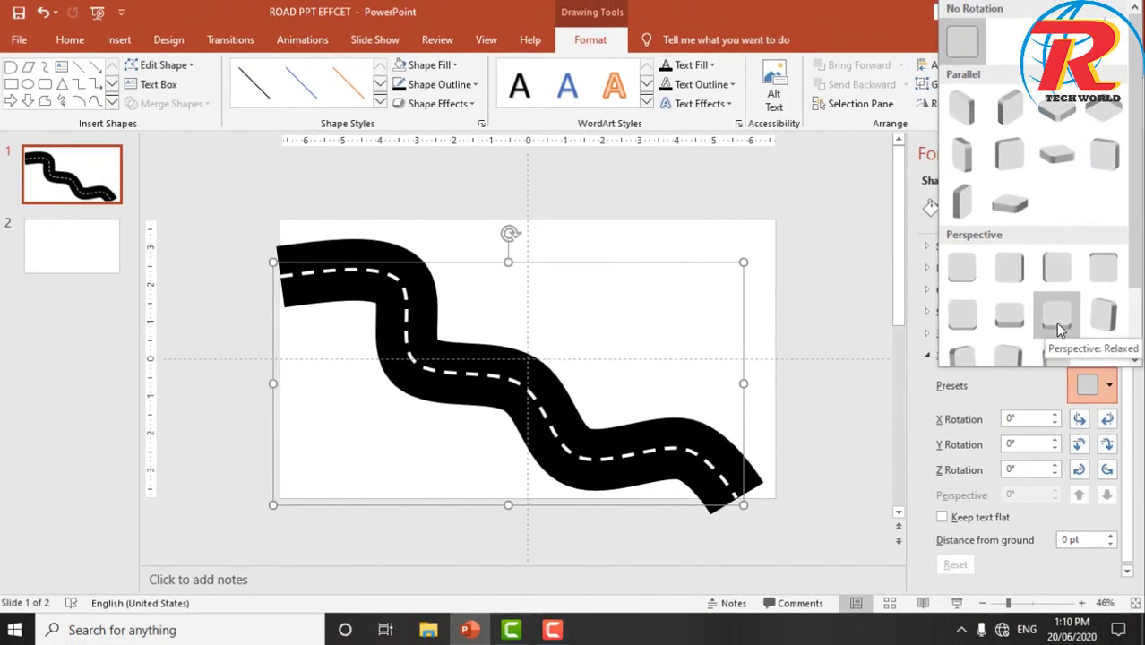
left_click(973, 331)
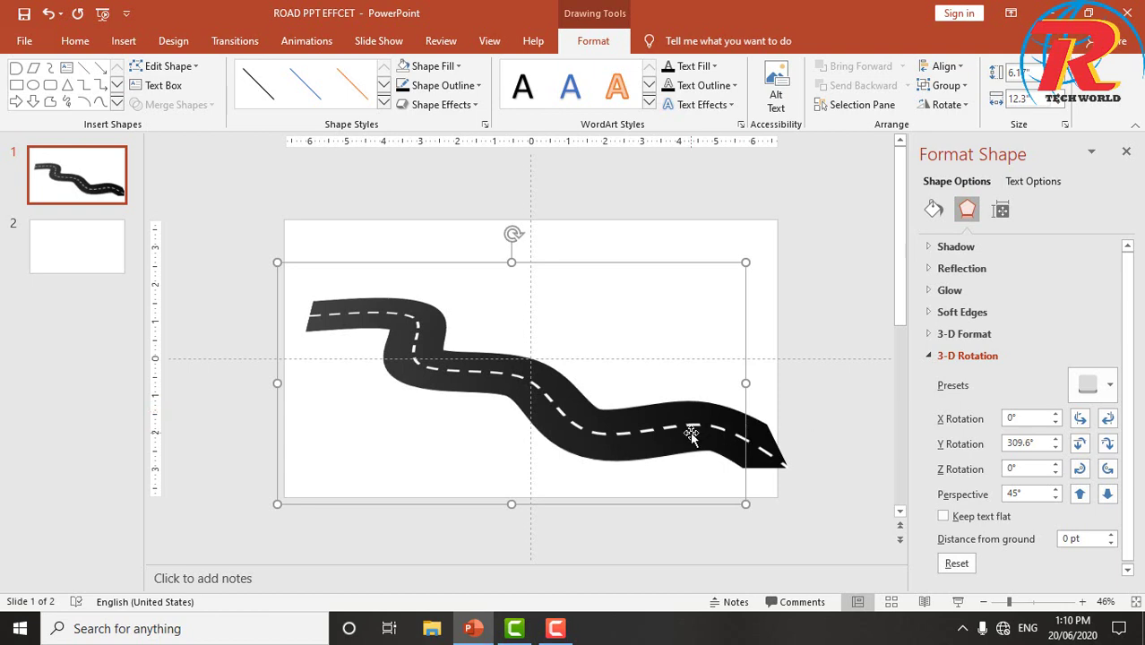
mouse_move(690, 434)
left_mouse_down()
mouse_move(656, 416)
mouse_move(666, 423)
left_mouse_up()
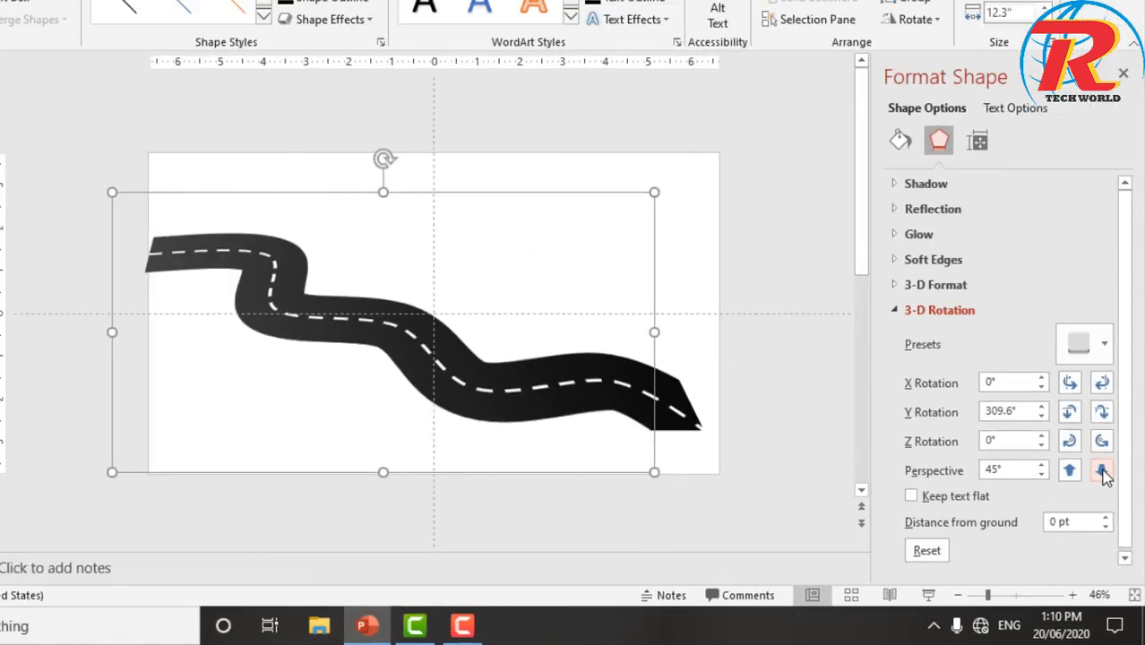
Fine-tune the road to 45° perspective and 304.6° Y rotation
left_click(1102, 470)
left_click(1102, 471)
left_click(1102, 470)
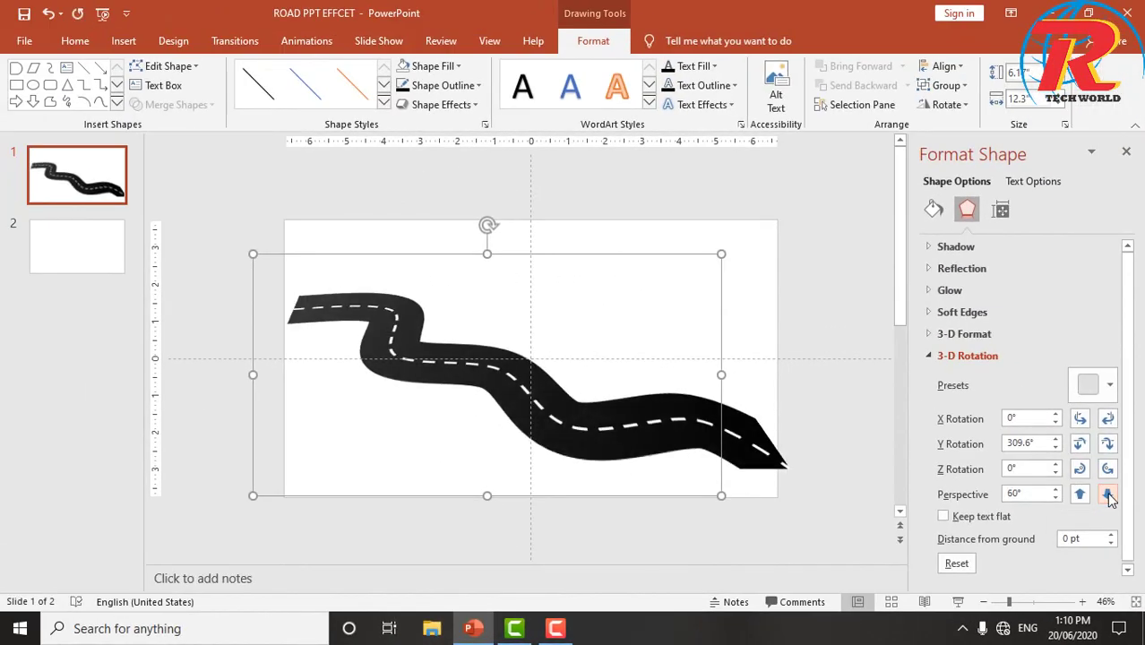
left_click(1080, 495)
left_click(1080, 496)
left_click(1080, 495)
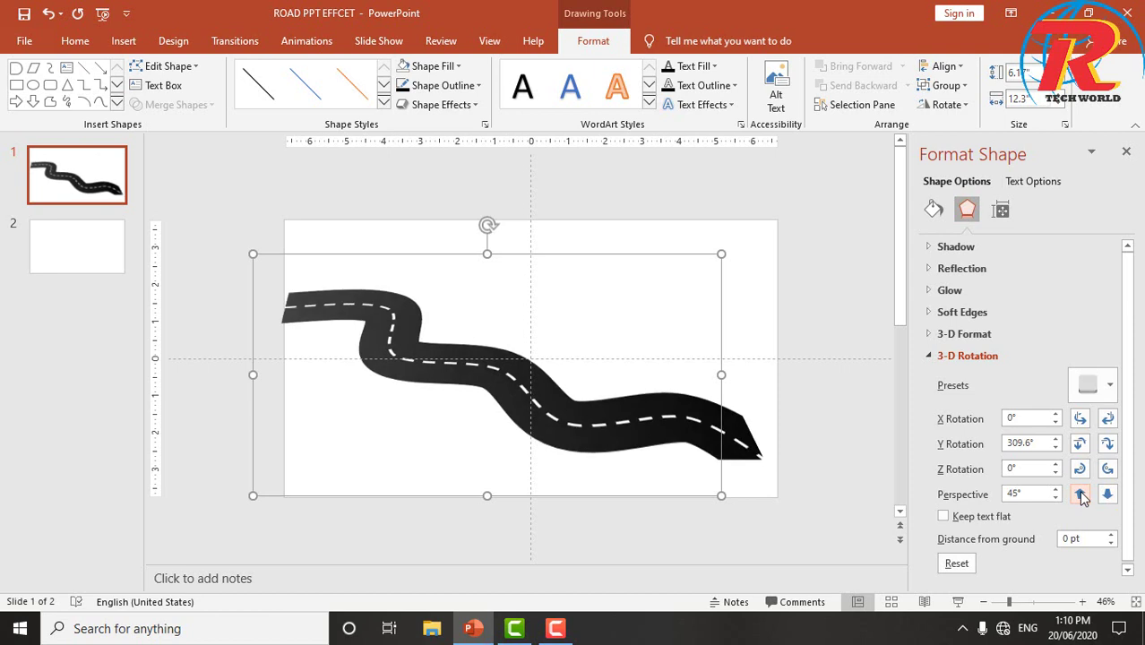
left_click(1107, 446)
left_click(1107, 445)
left_click(1107, 445)
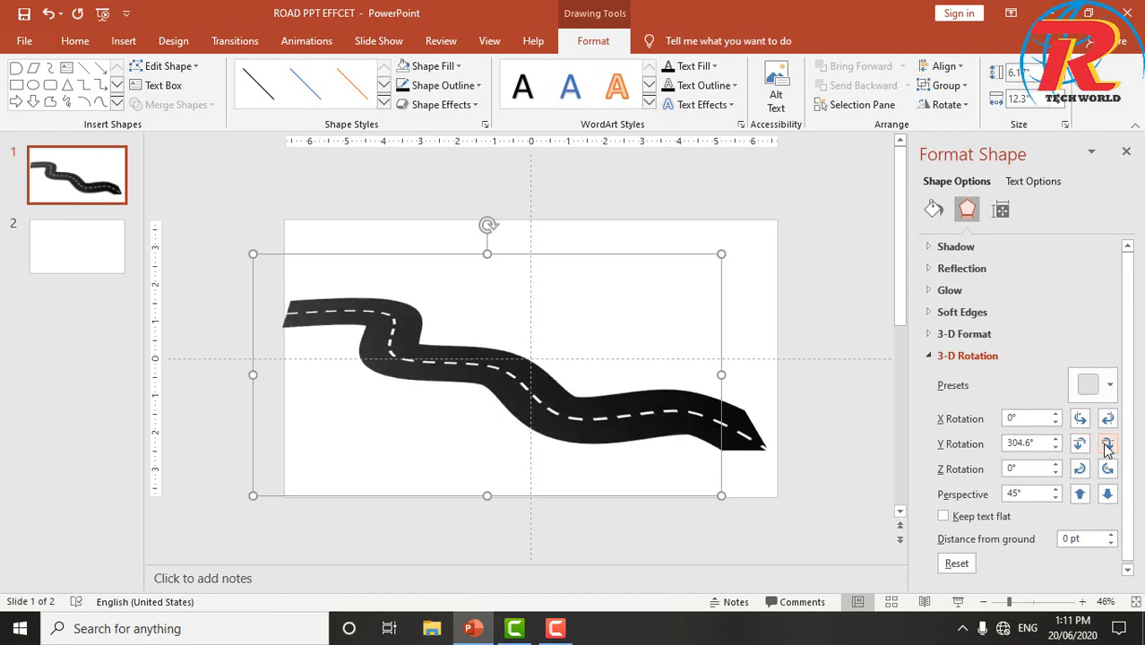
left_click(1106, 445)
left_click(1107, 445)
left_click(1106, 445)
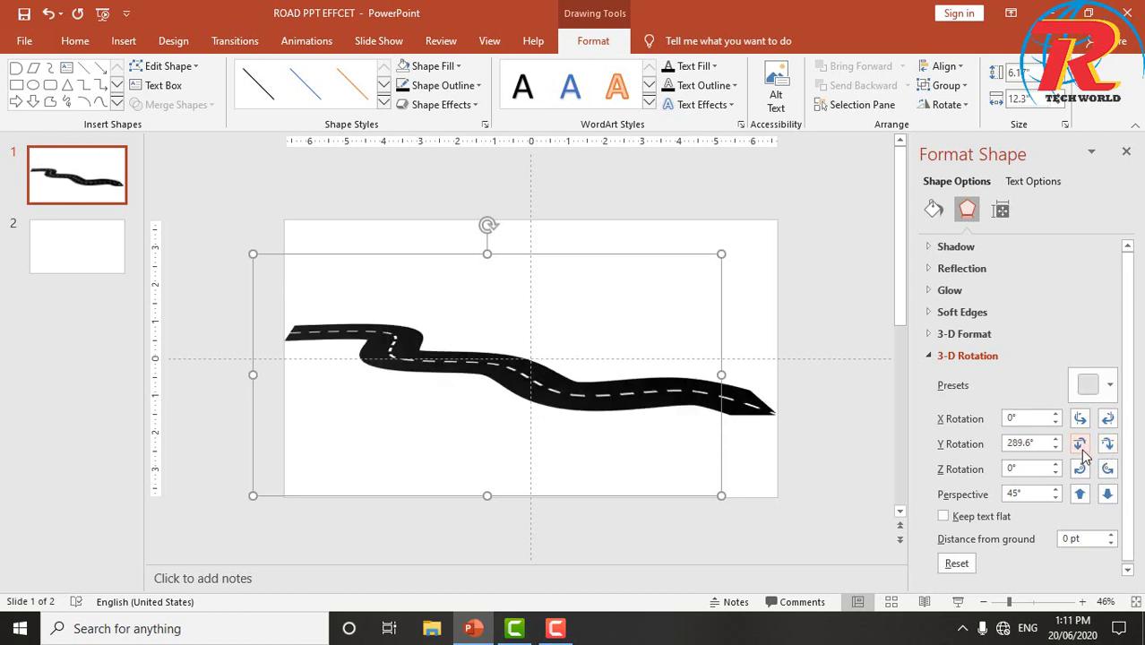
left_click(1079, 444)
left_click(1079, 444)
left_click(1079, 445)
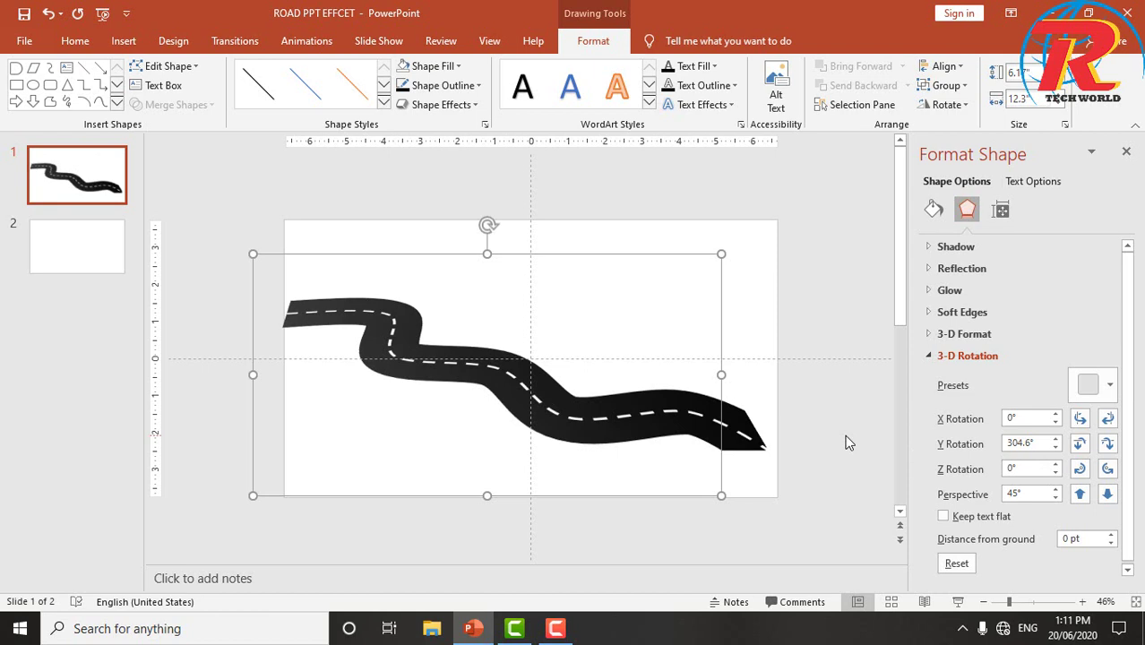
left_click(800, 427)
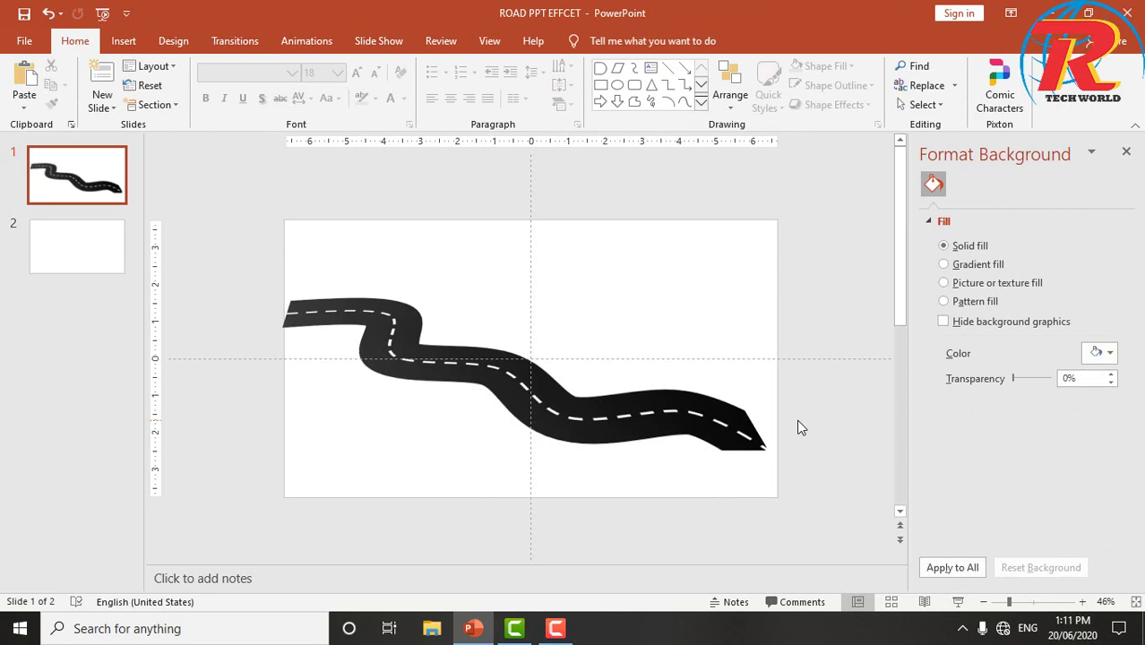
Enlarge the road from its corner handle and shift it up-left so it exits the lower-right edge
left_click(558, 414)
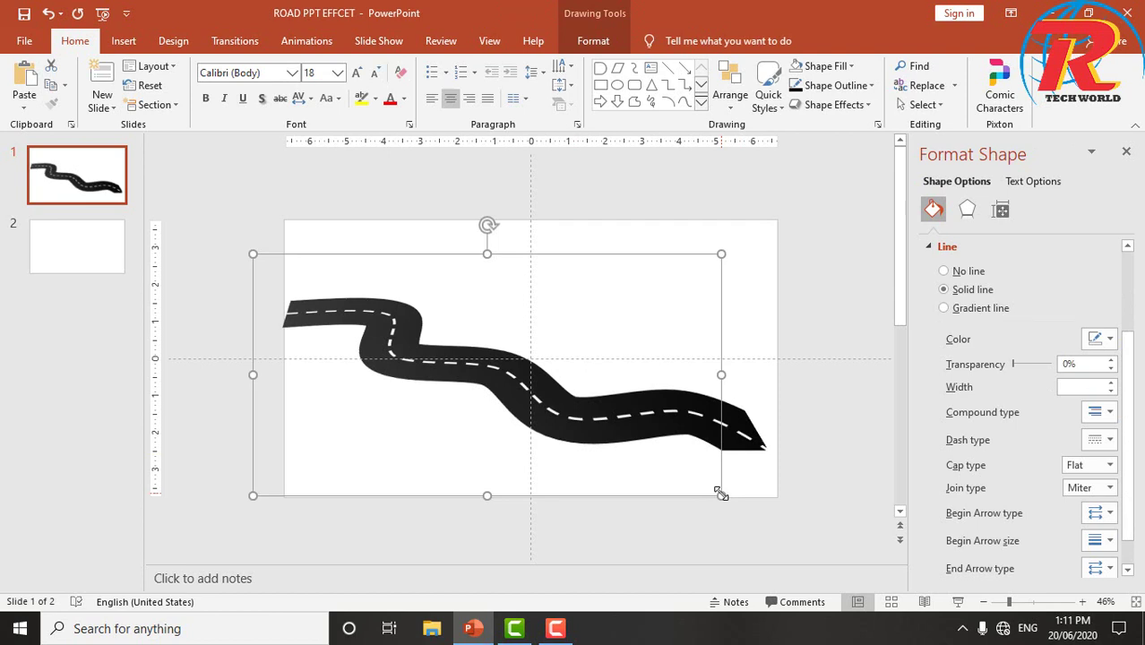
left_click_drag(720, 493, 893, 578)
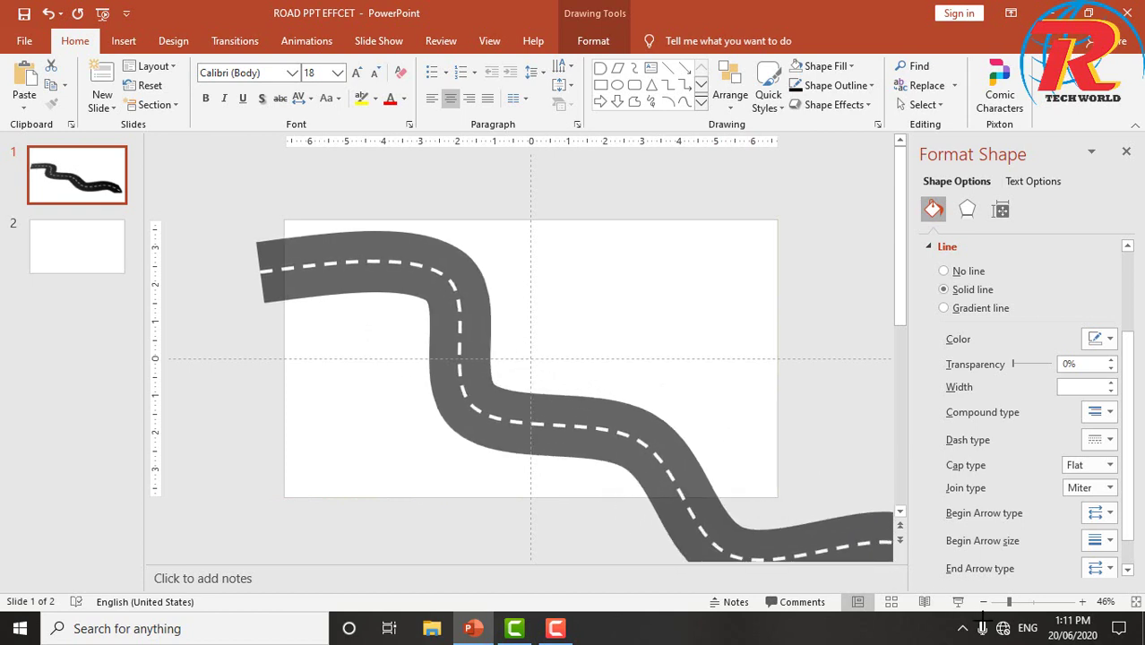
left_click_drag(893, 577, 894, 563)
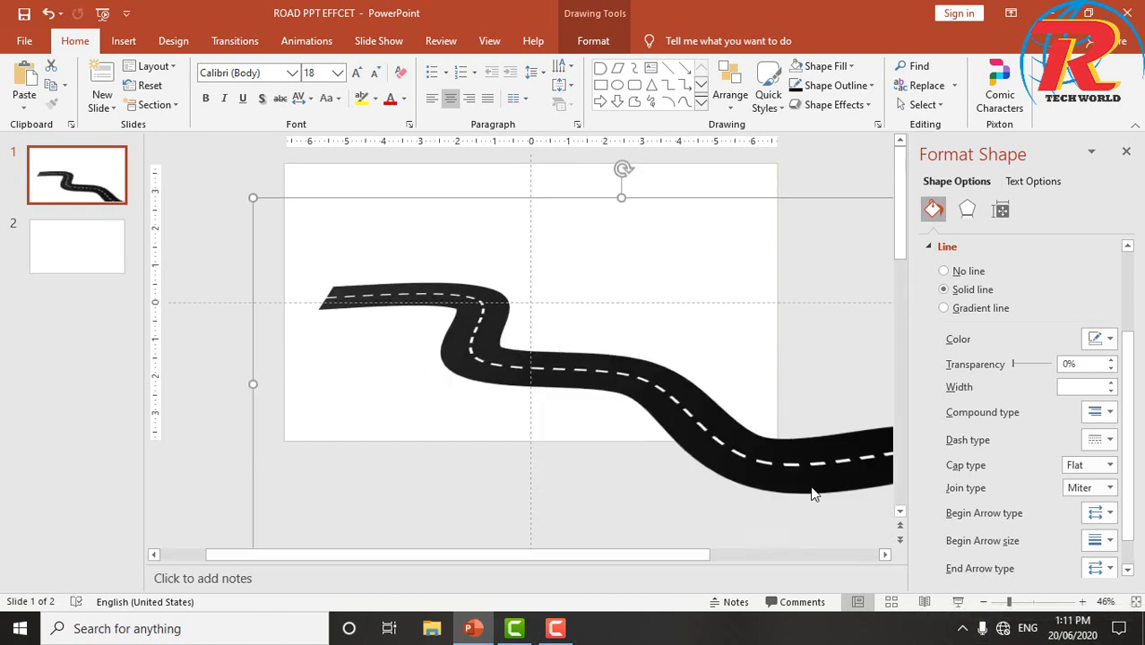
left_click(811, 491)
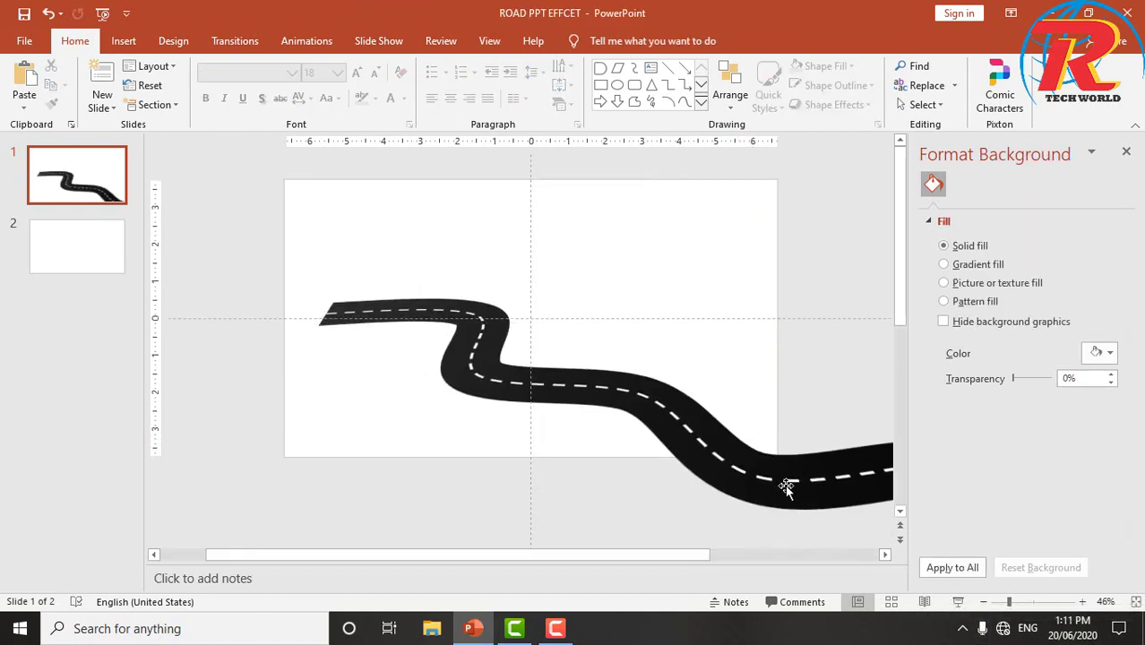
mouse_move(788, 486)
left_mouse_down()
mouse_move(691, 419)
mouse_move(542, 382)
mouse_move(550, 388)
left_mouse_up()
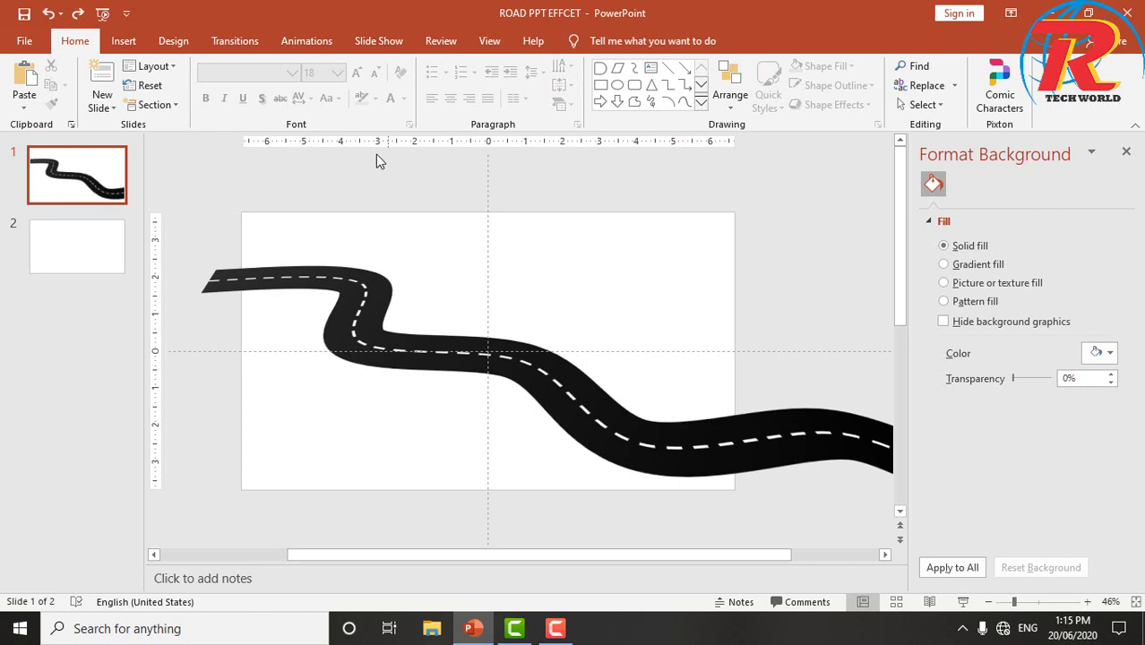
Draw a tall, thin blue rectangle as a pole rising above the road's right-hand bend
left_click(133, 40)
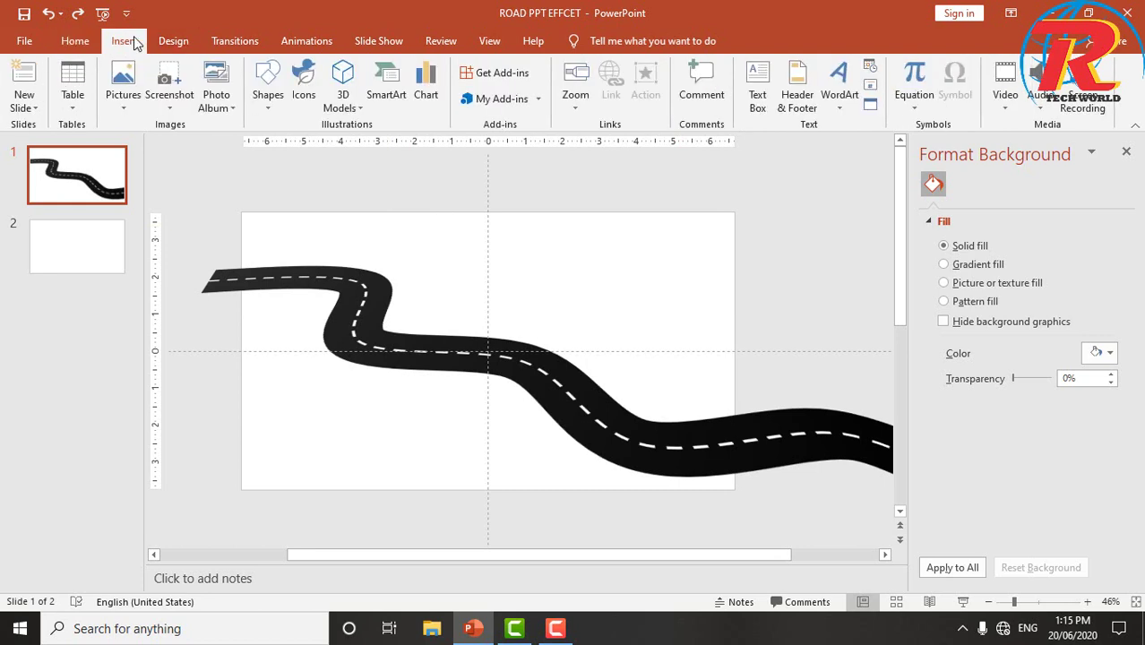
left_click(268, 105)
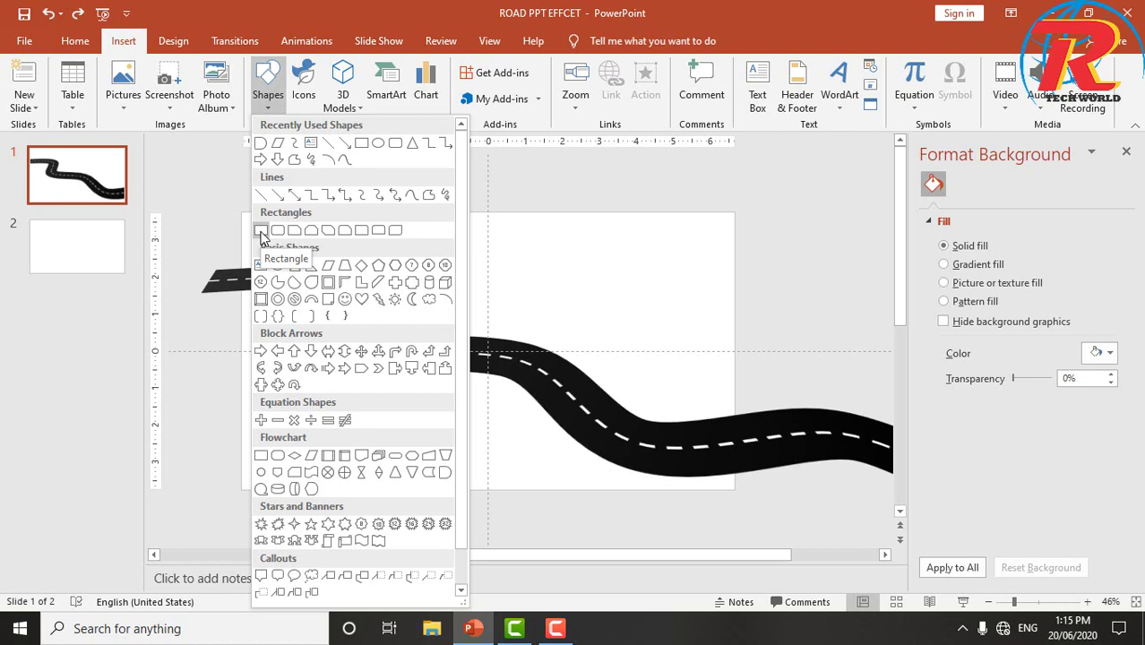
left_click(260, 231)
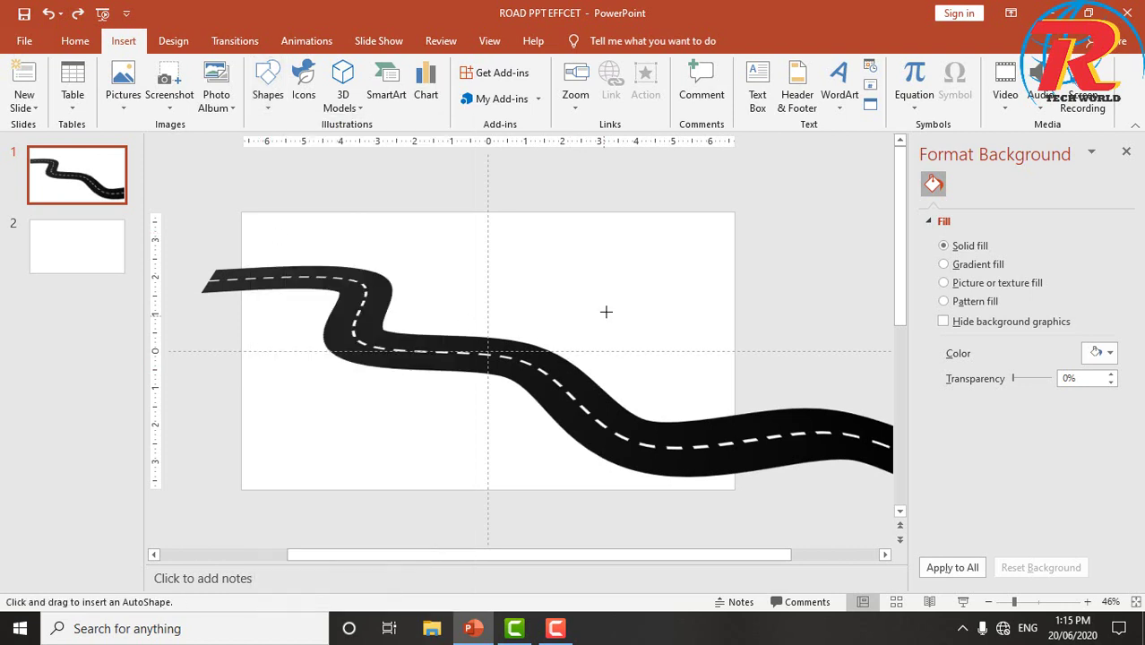
left_click_drag(608, 303, 611, 405)
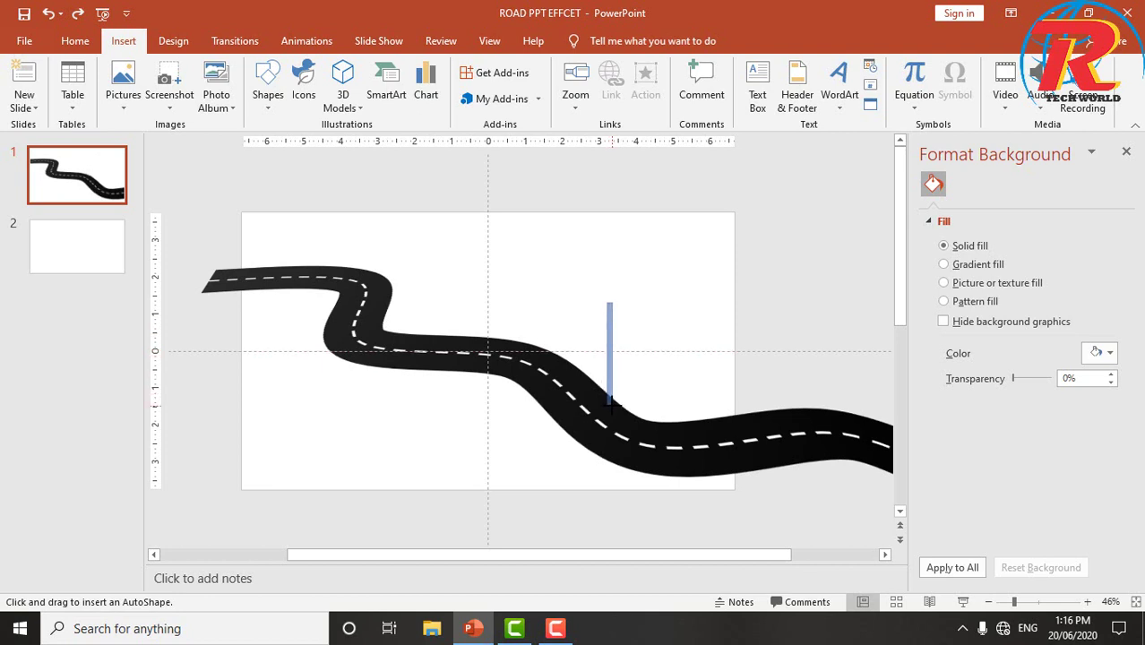
left_click_drag(611, 405, 609, 404)
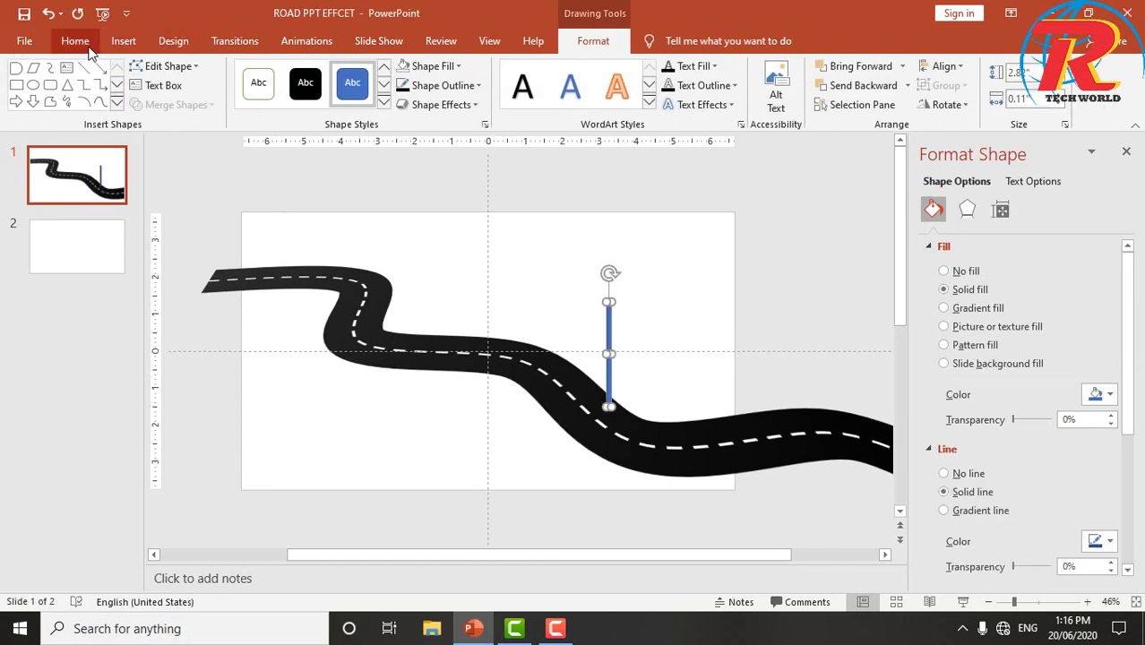
Draw a Flowchart: Punched Tape shape from the pole's top to the right as a waving flag
left_click(123, 42)
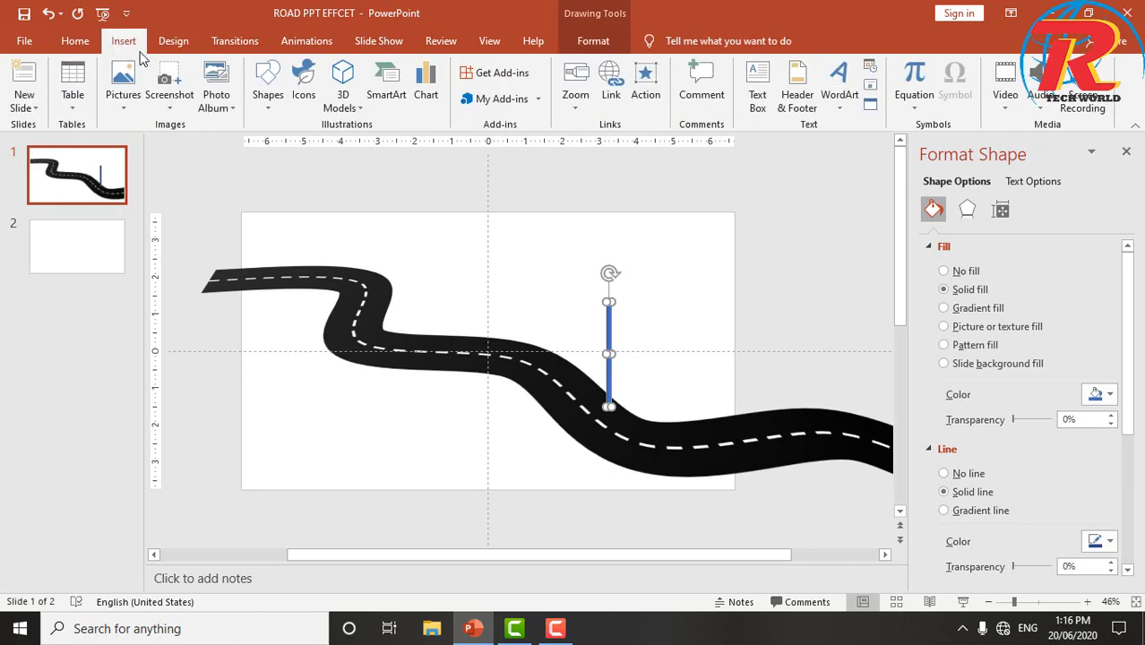
left_click(268, 112)
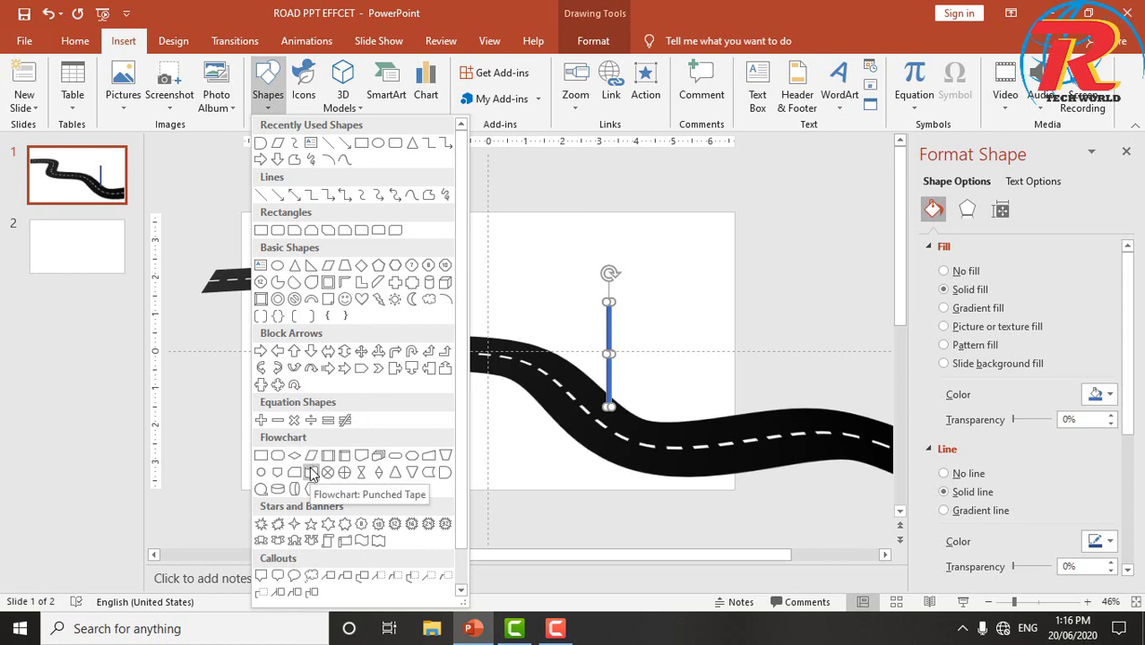
left_click(311, 472)
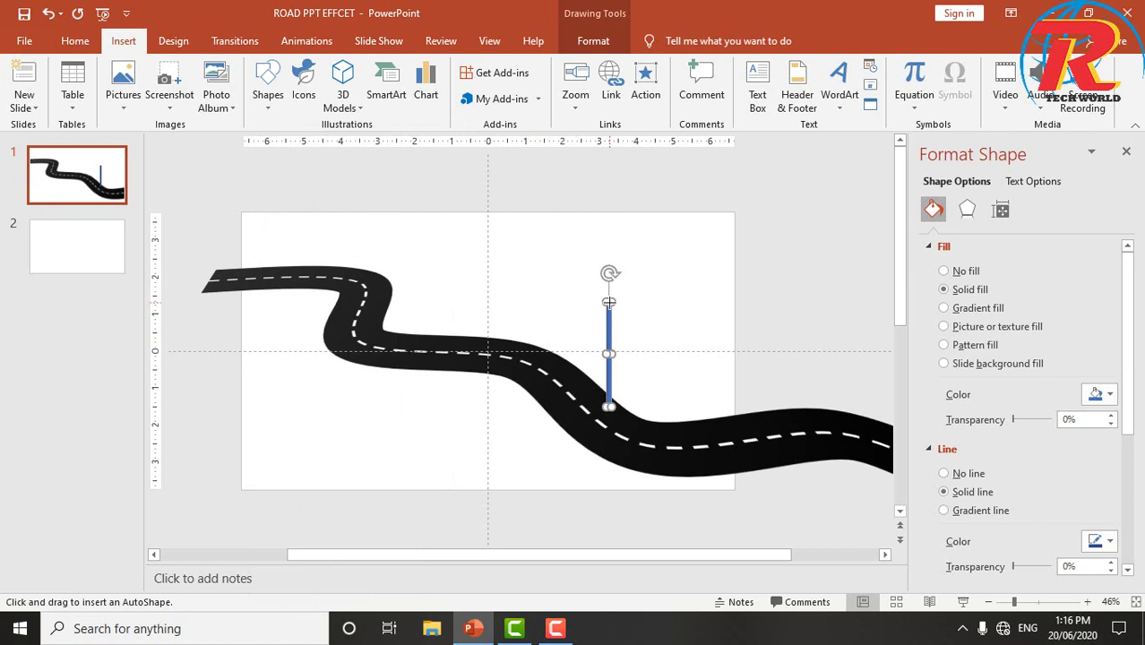
left_click_drag(608, 301, 694, 351)
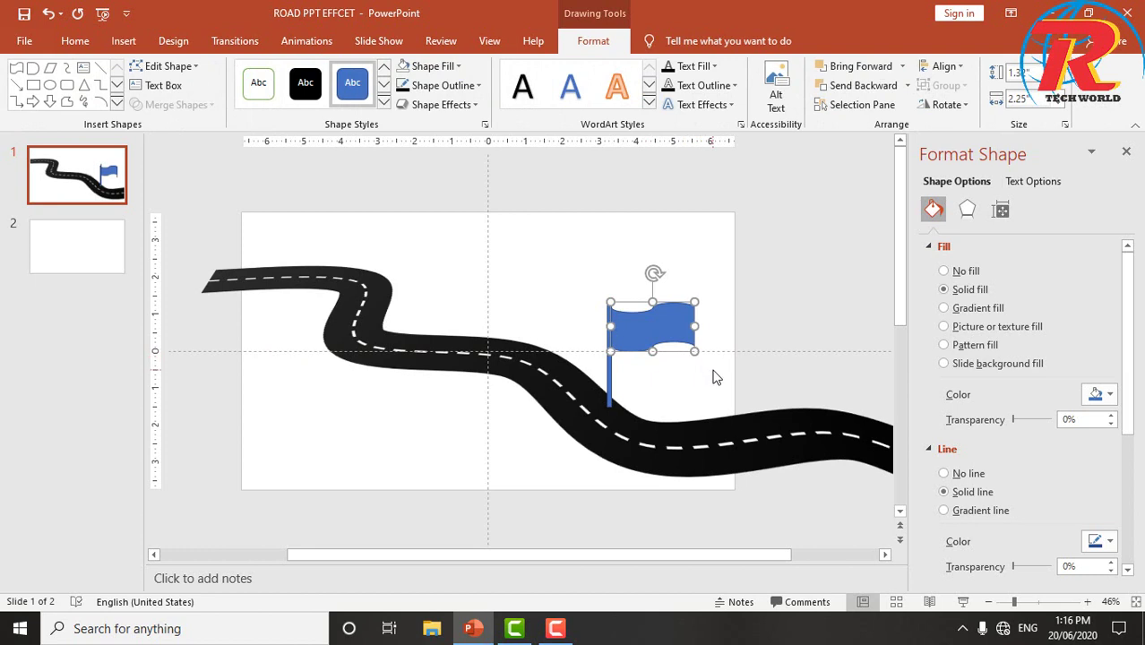
left_click(714, 376)
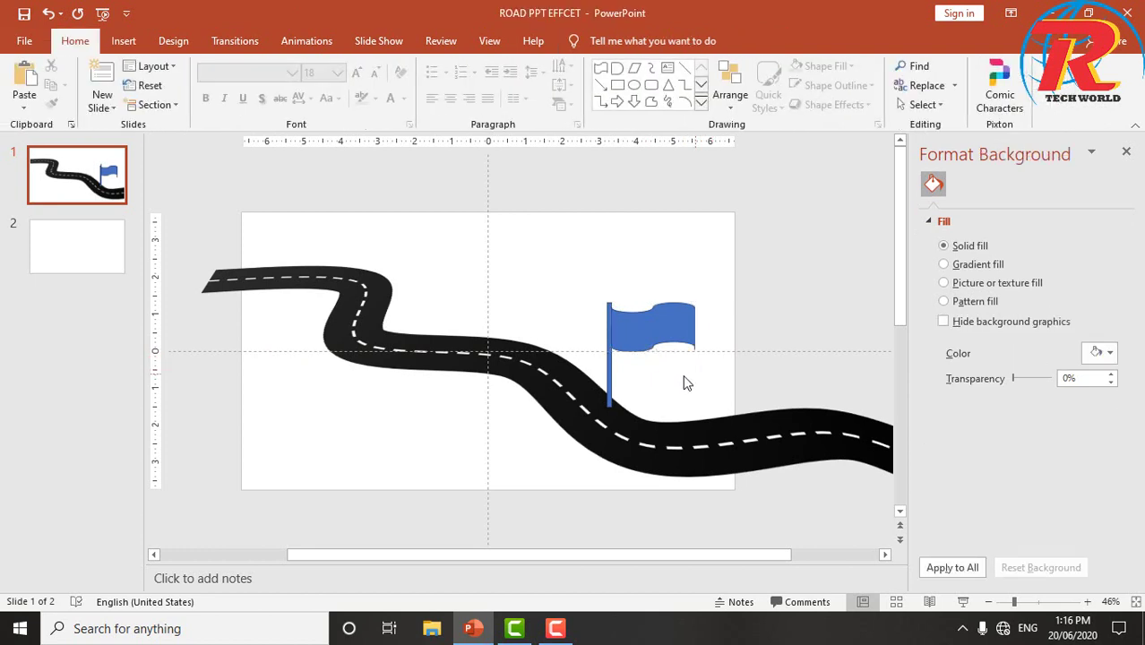
Group the flag and pole into one object and move it down onto the road
left_click(612, 403)
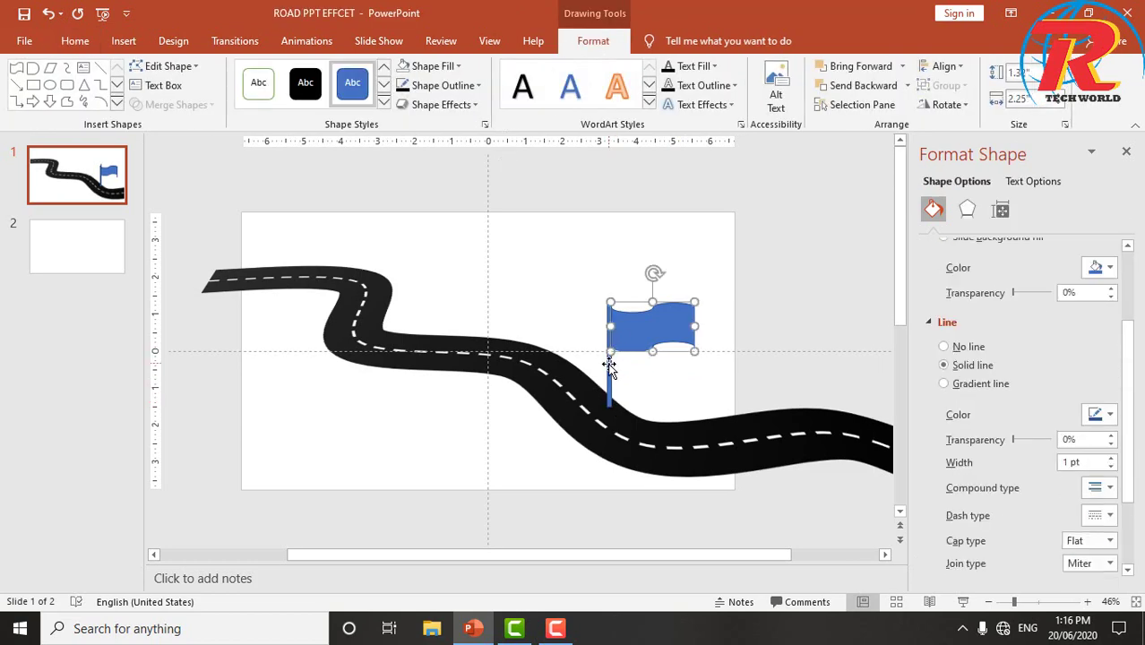
left_click(609, 365, "shift")
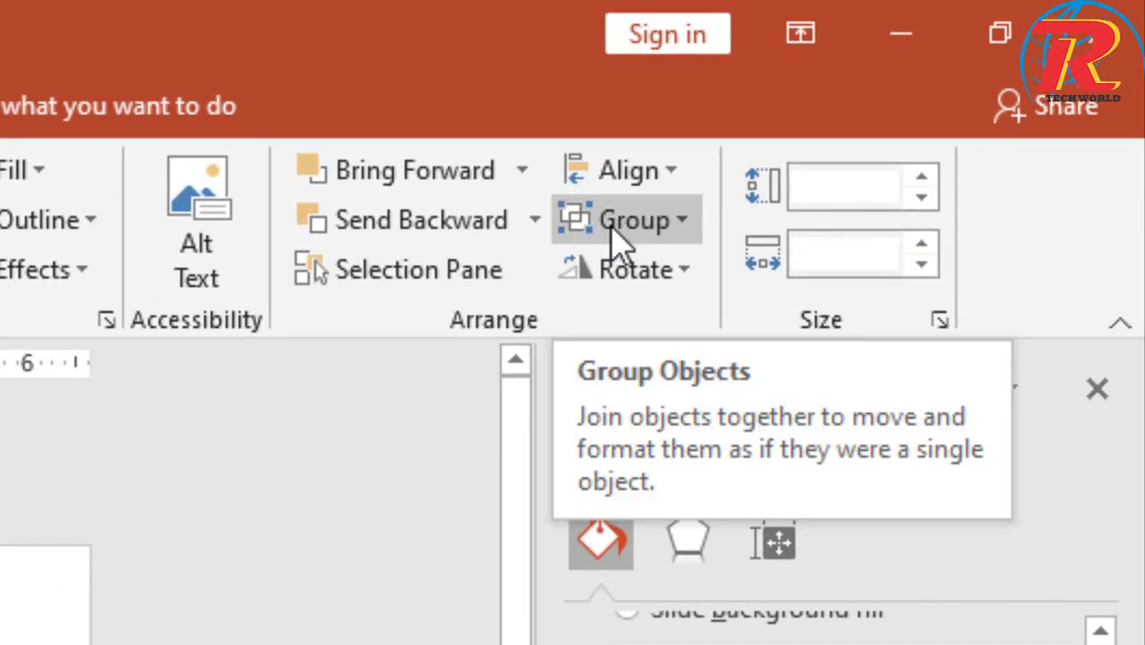
left_click(614, 231)
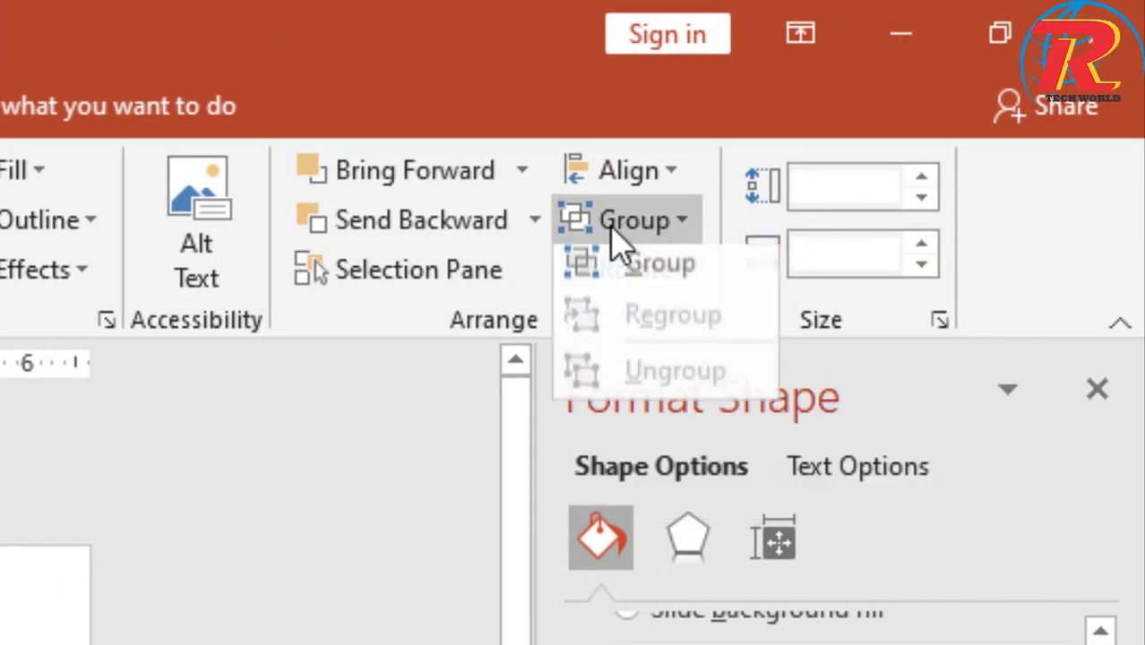
left_click(617, 279)
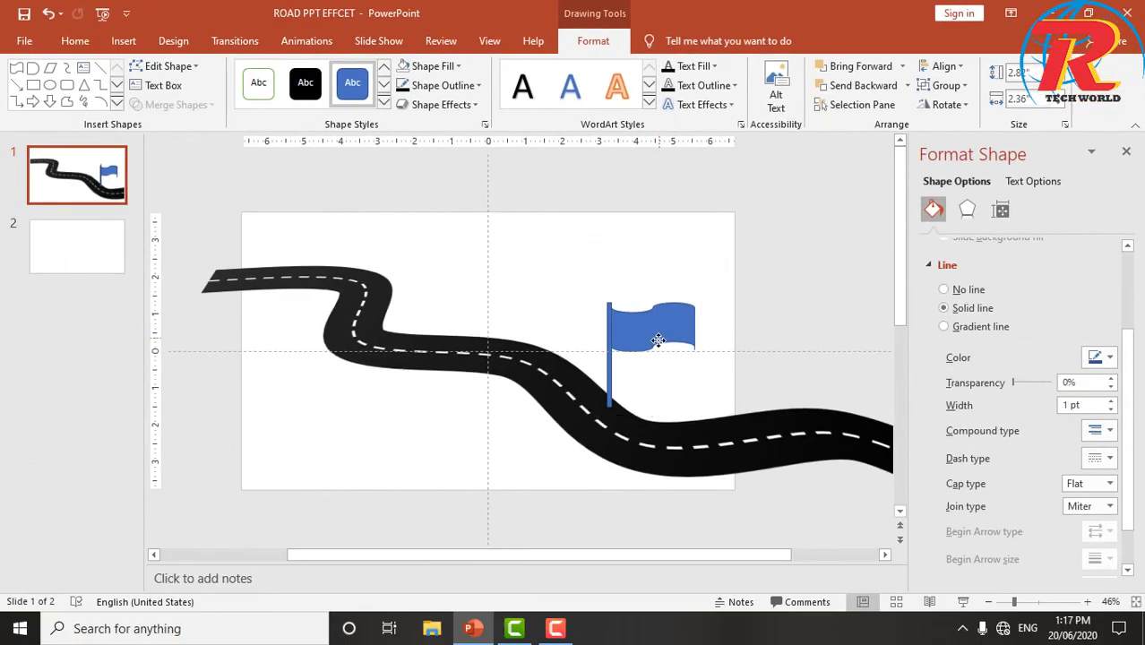
left_click_drag(658, 340, 660, 360)
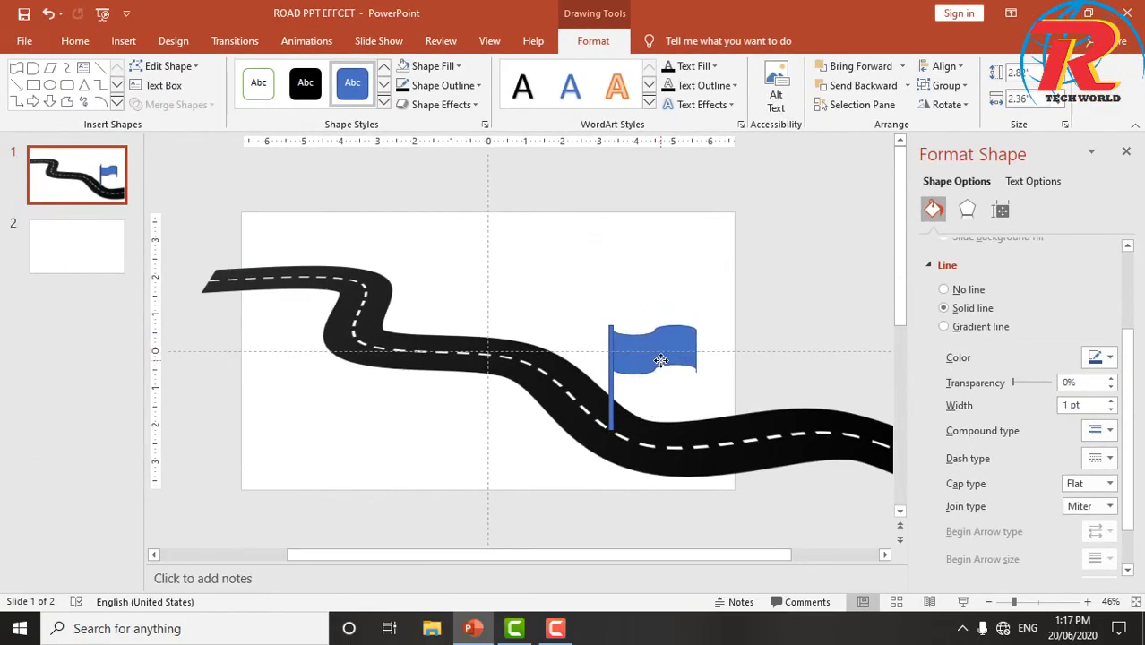
Set the flag on the road's right stretch and place two copies on the middle stretch and second curve
left_click_drag(660, 360, 685, 374)
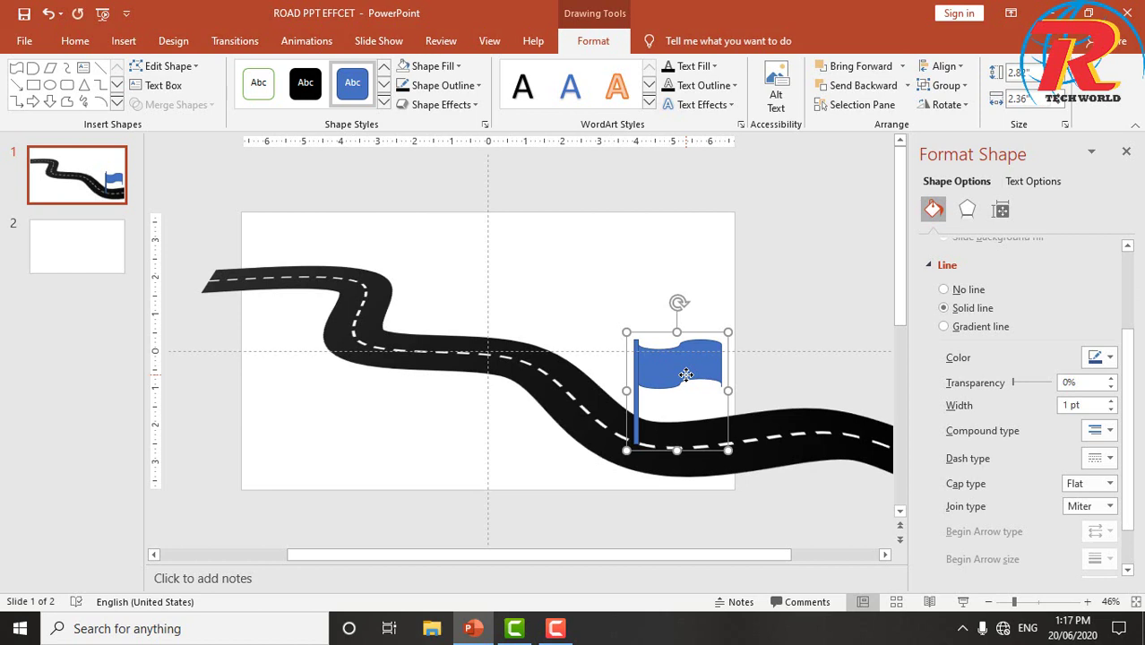
key("ctrl+v")
left_click_drag(685, 374, 580, 292)
key("ctrl+v")
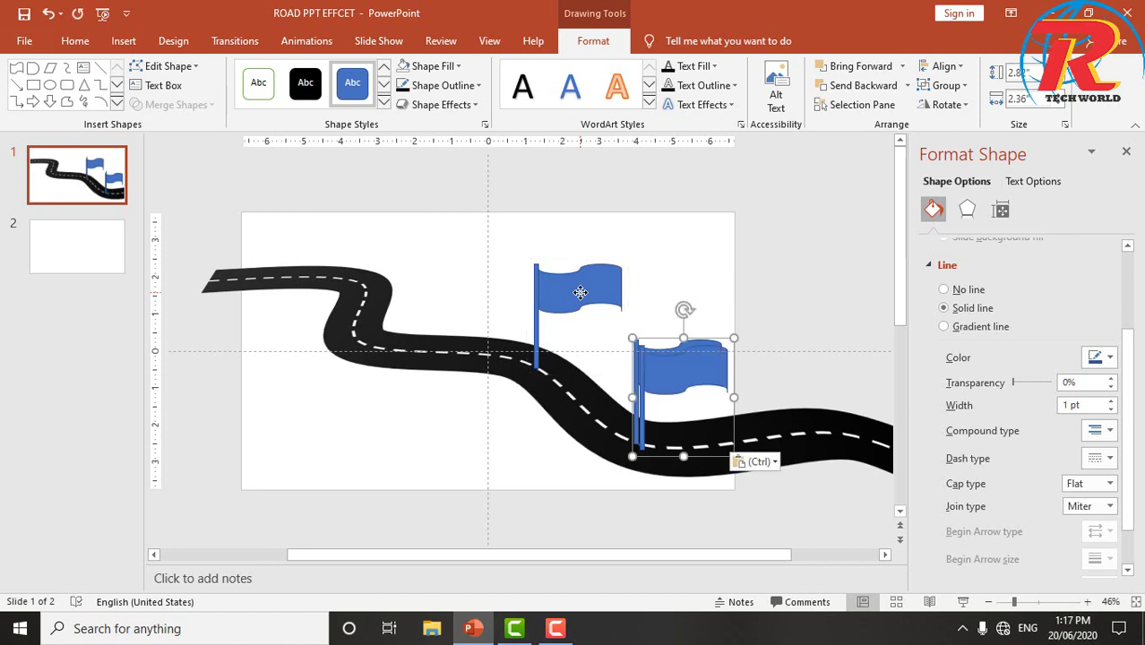
mouse_move(668, 363)
left_mouse_down()
mouse_move(616, 356)
mouse_move(331, 231)
mouse_move(320, 200)
left_mouse_up()
Add a fourth flag copy and shrink the top-left flag to fit inside the slide
key("ctrl+v")
scroll(320, 201, "up", 1)
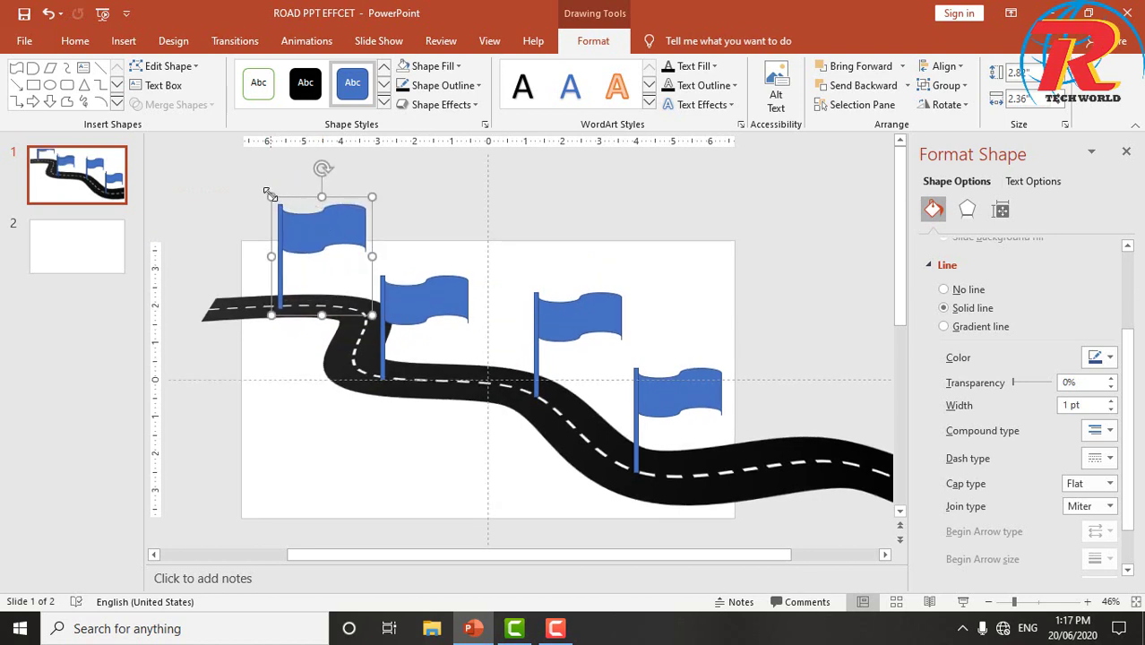
scroll(272, 195, "down", 1)
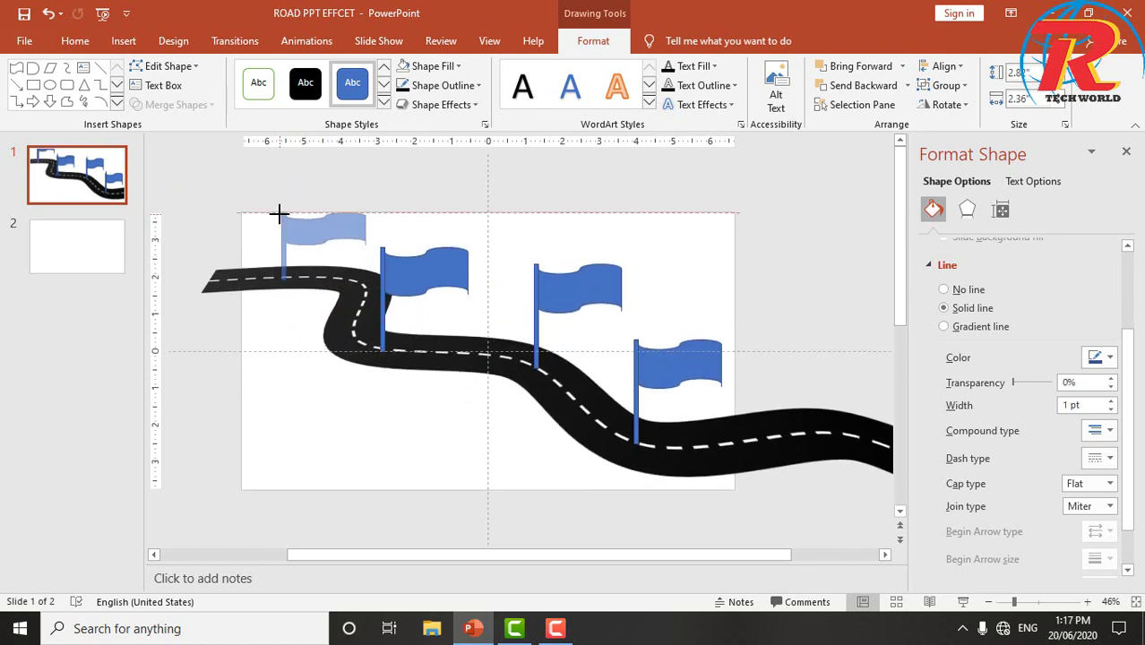
left_click_drag(272, 195, 276, 208)
left_click_drag(372, 246, 334, 244)
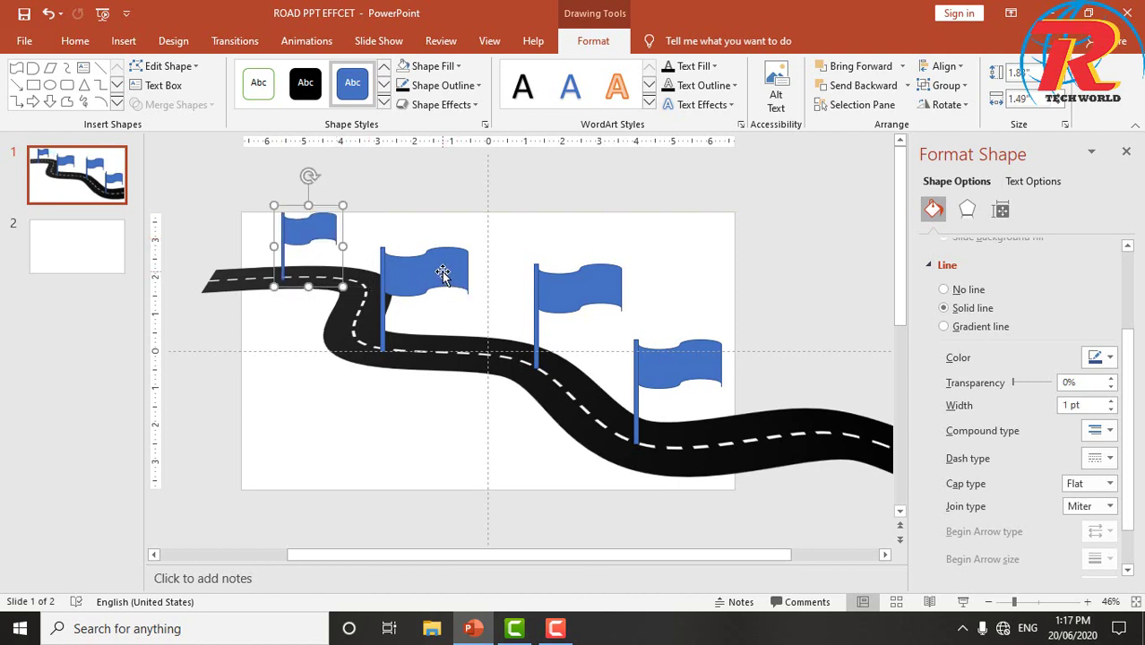
left_click(442, 273)
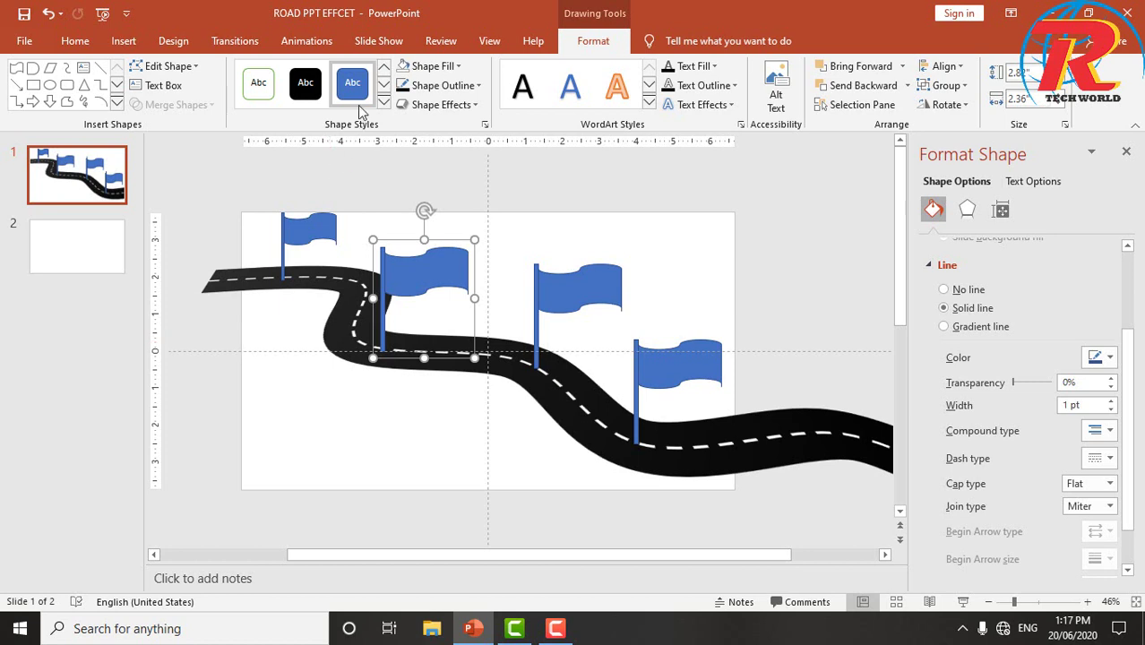
Give the road a Wipe entrance animation with direction From Top
left_click(311, 43)
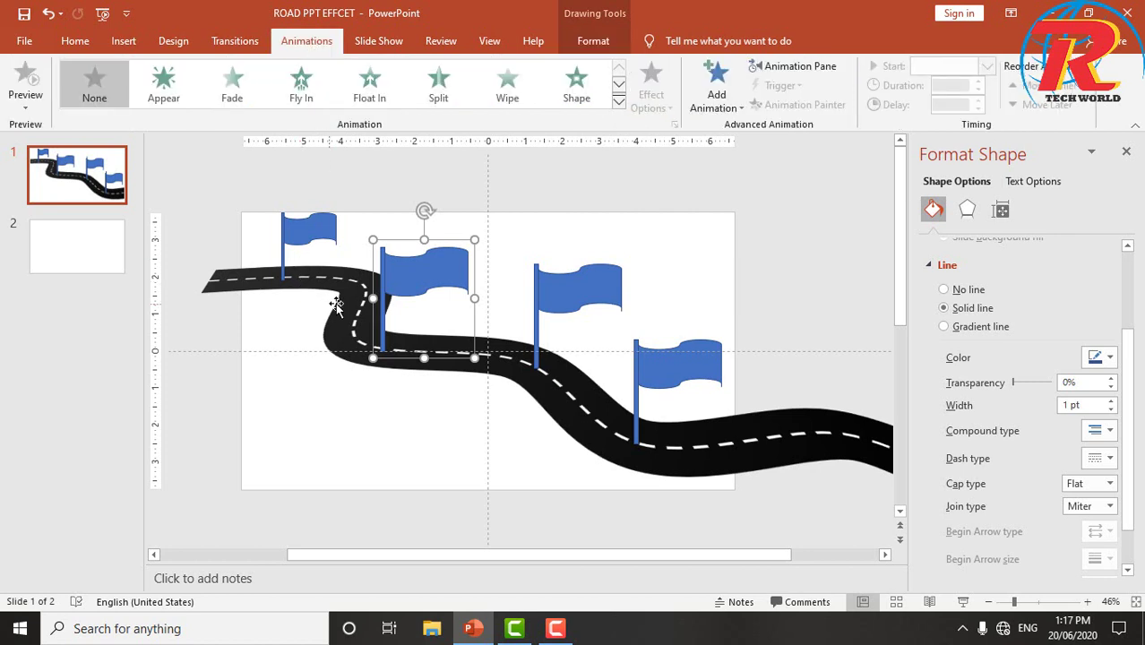
left_click(245, 287)
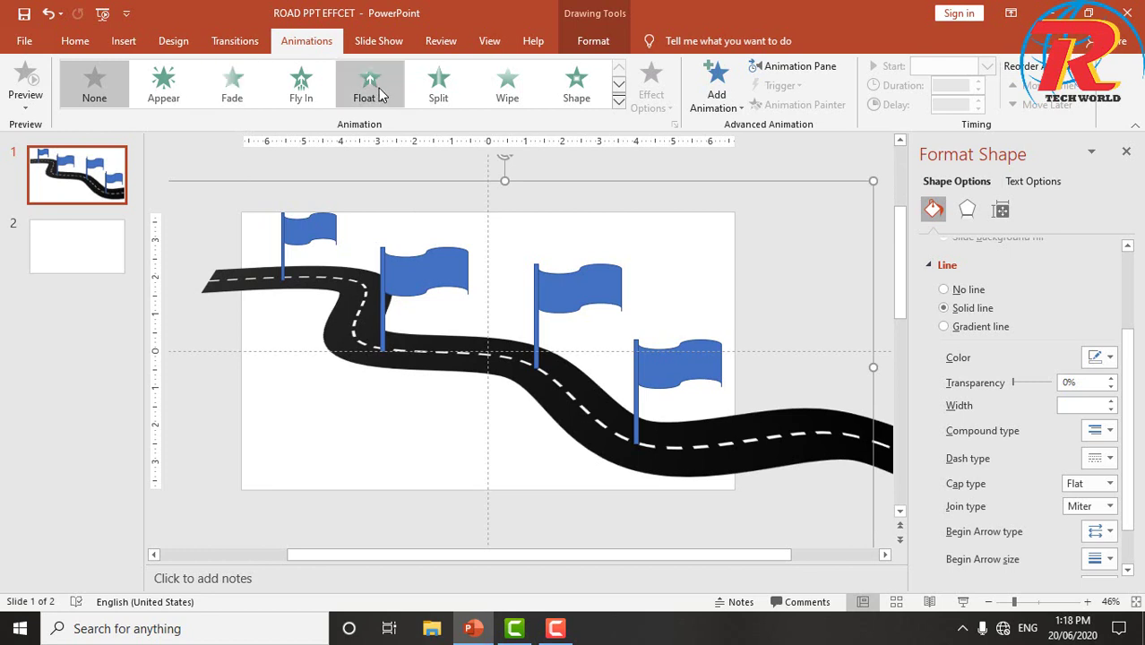
left_click(518, 101)
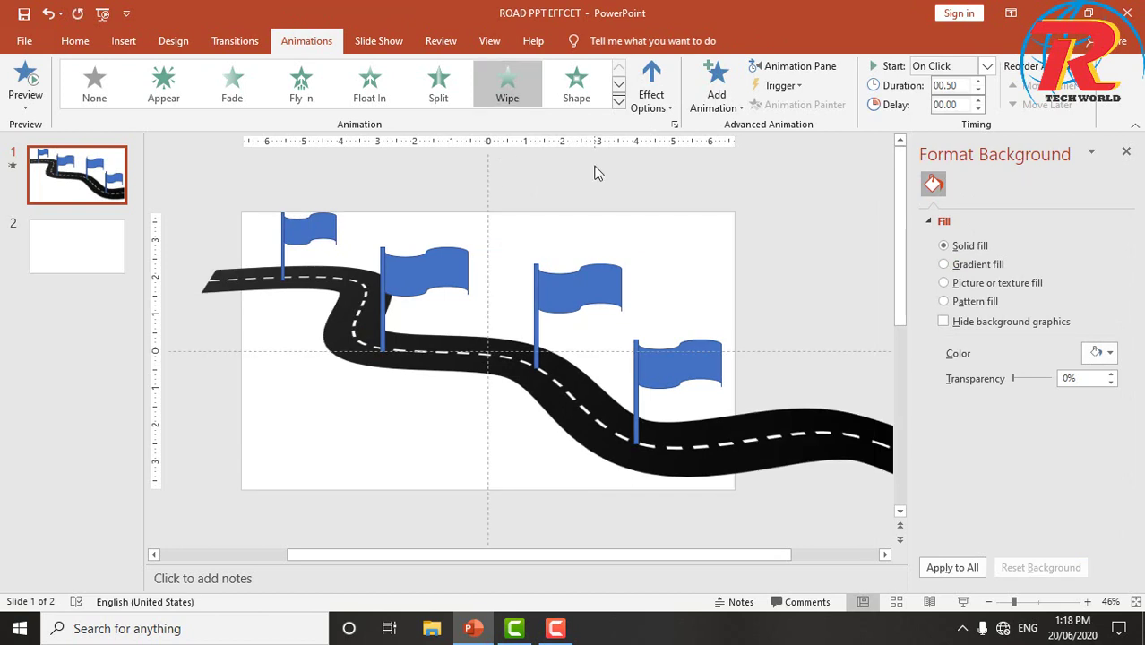
left_click(653, 105)
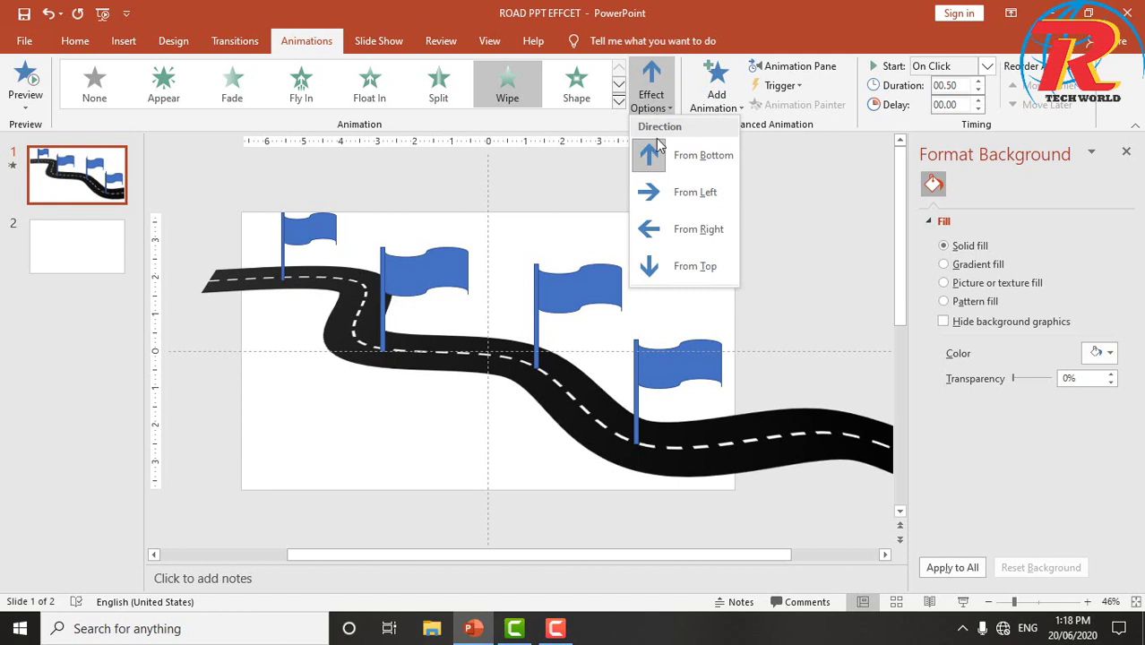
left_click(664, 269)
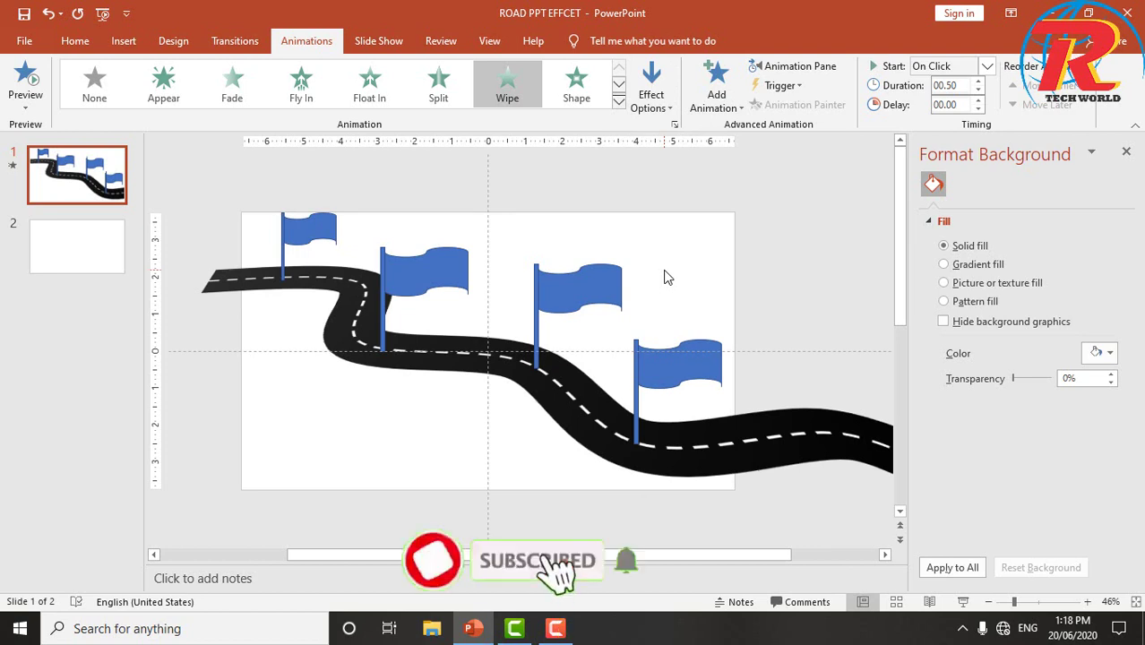
Apply Float In set to Float Down to the first and second flags
left_click(297, 236)
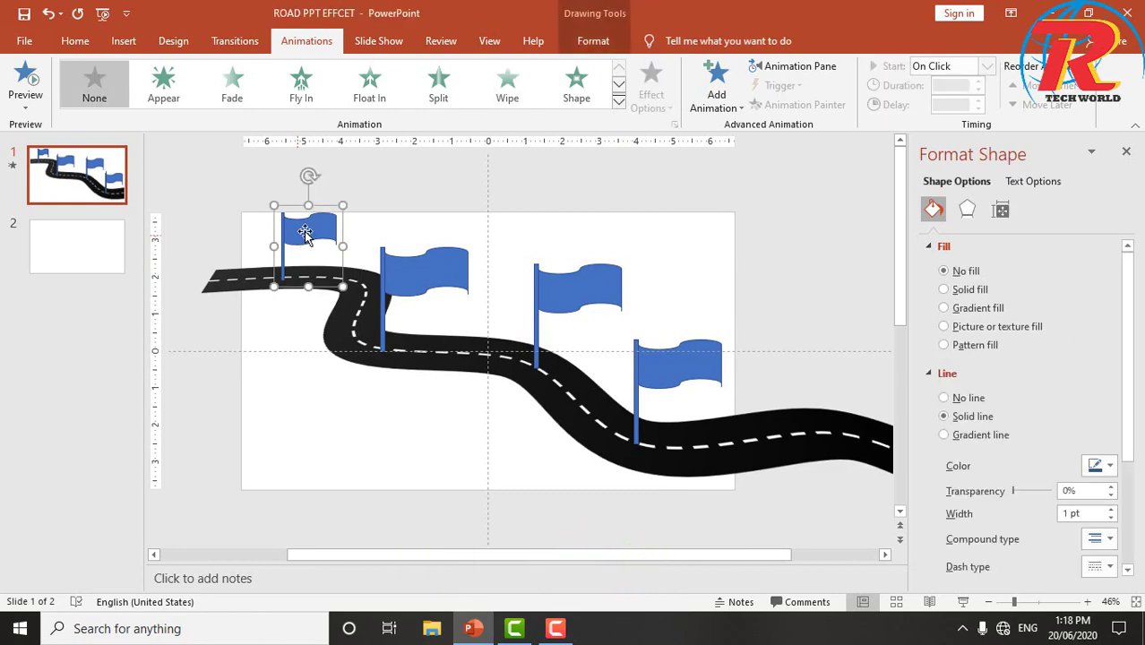
left_click(619, 103)
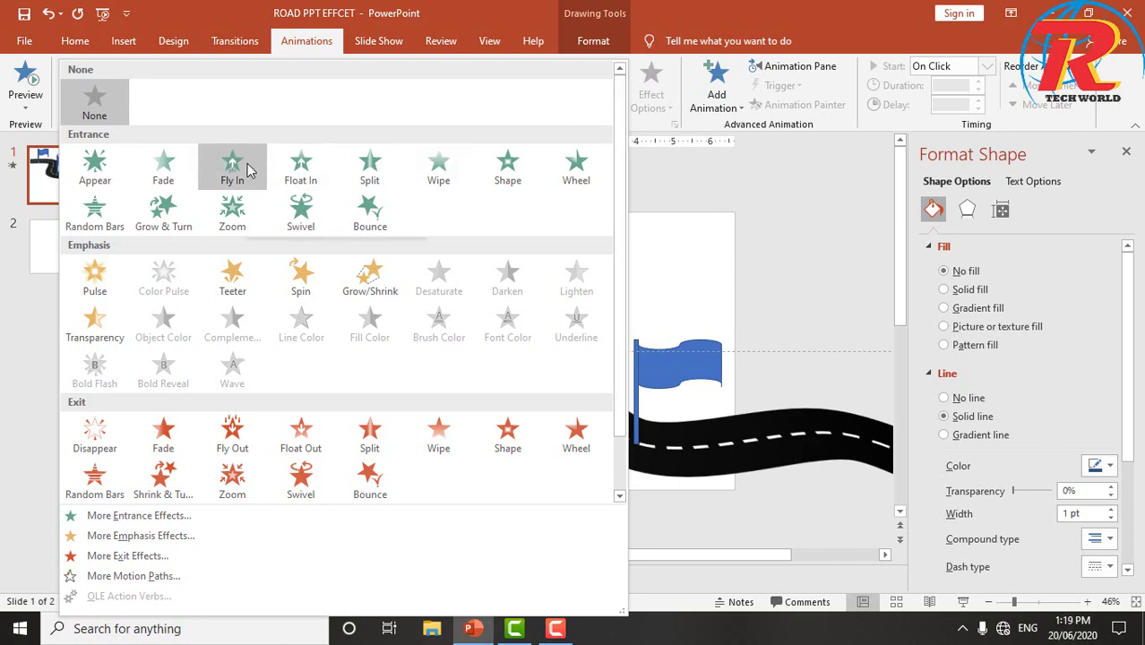
left_click(301, 161)
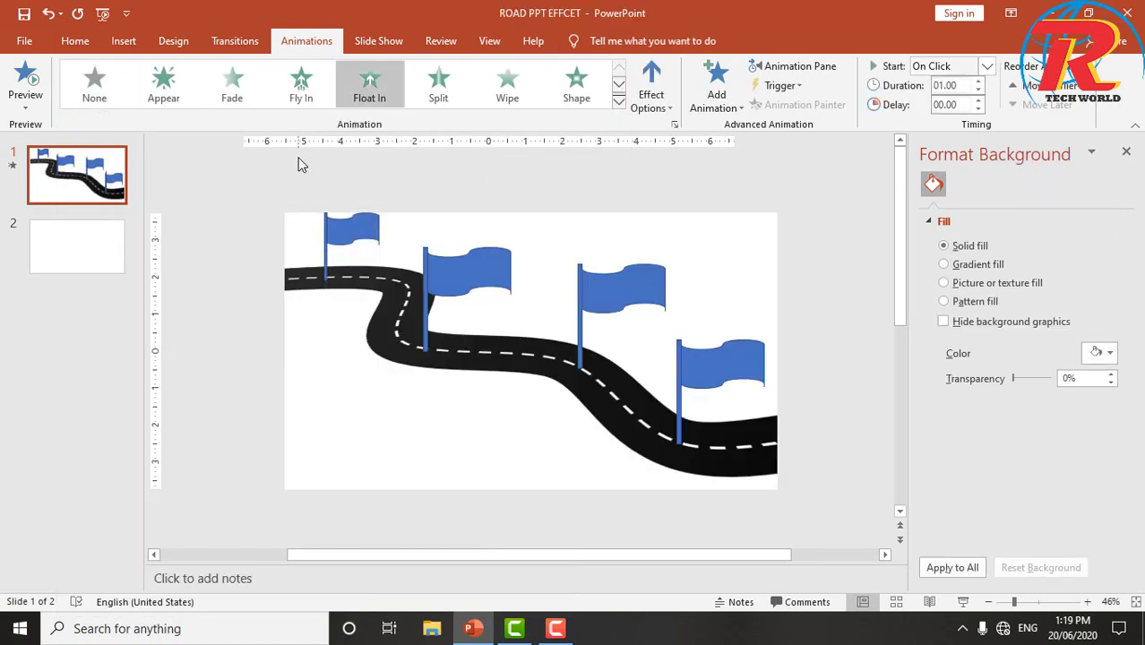
left_click(657, 108)
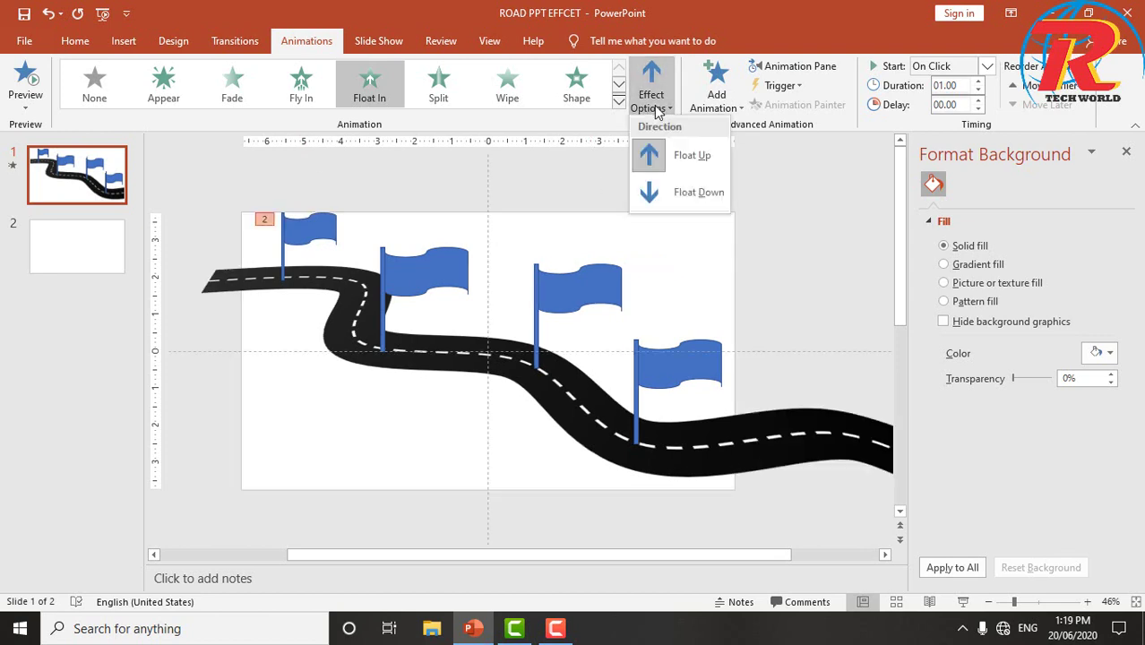
left_click(665, 193)
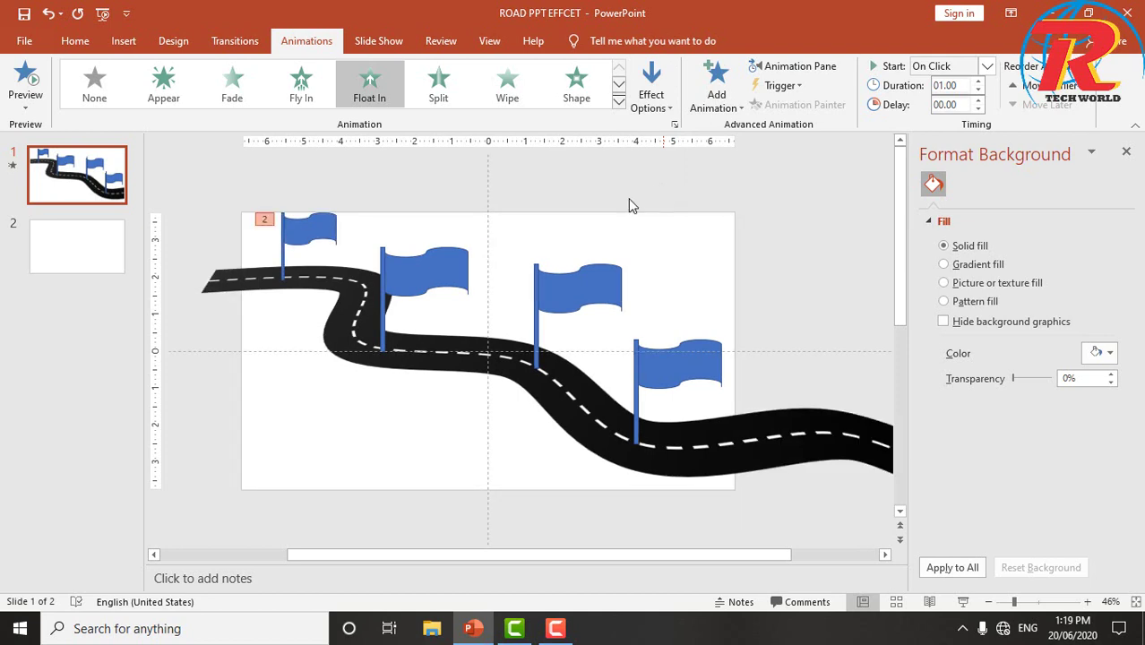
left_click(453, 263)
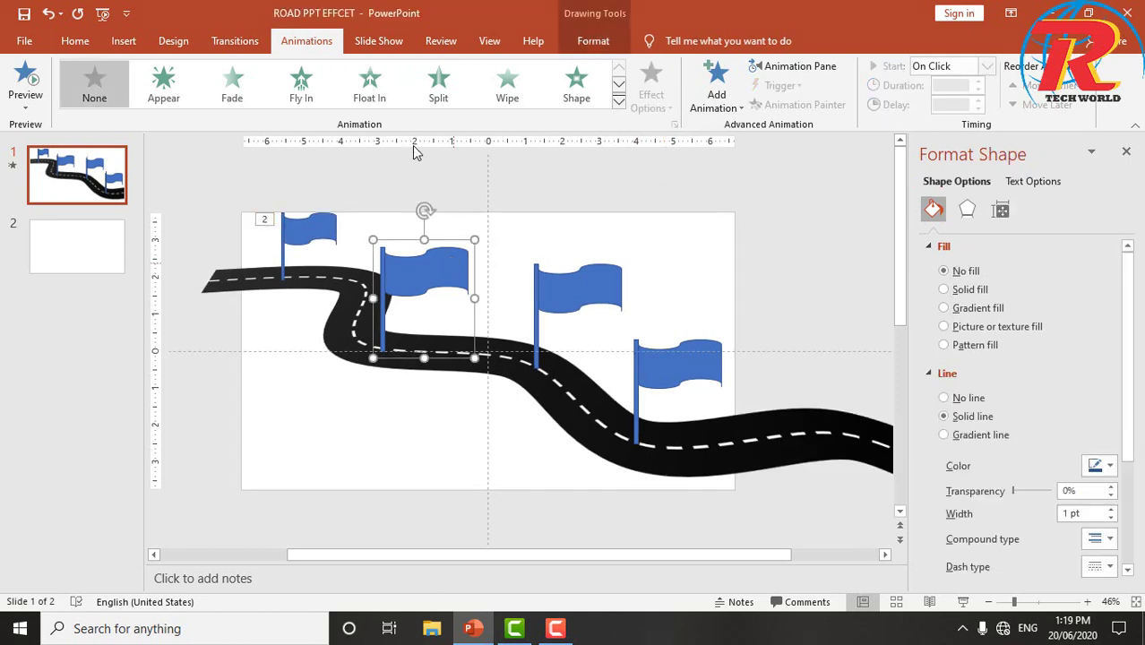
left_click(383, 83)
left_click(659, 92)
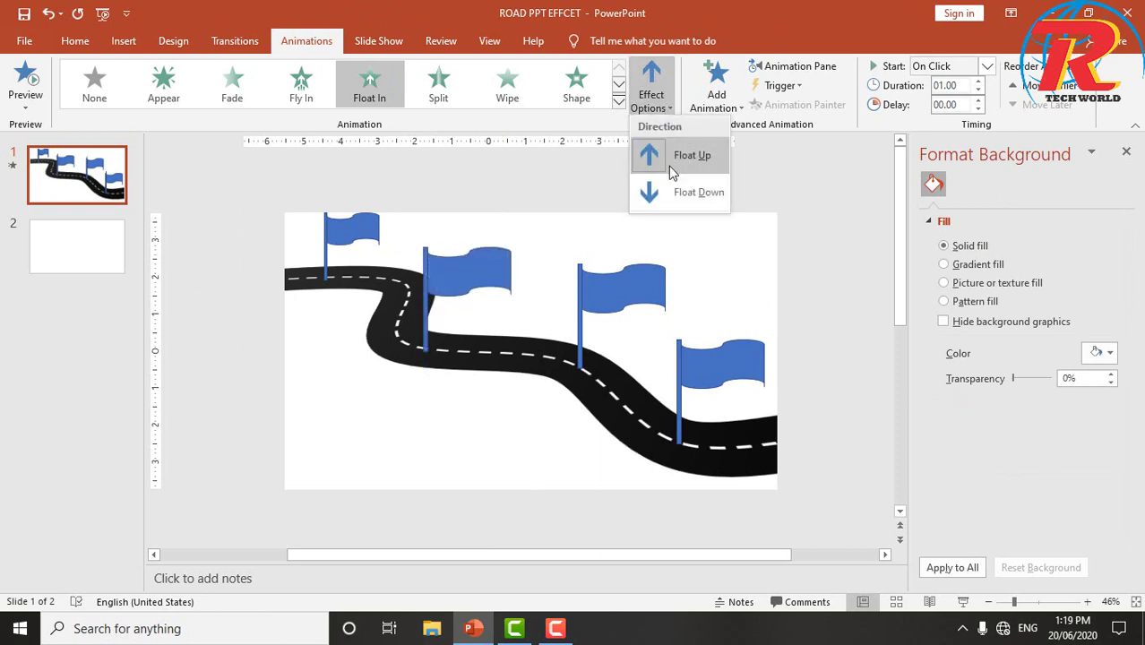
left_click(676, 192)
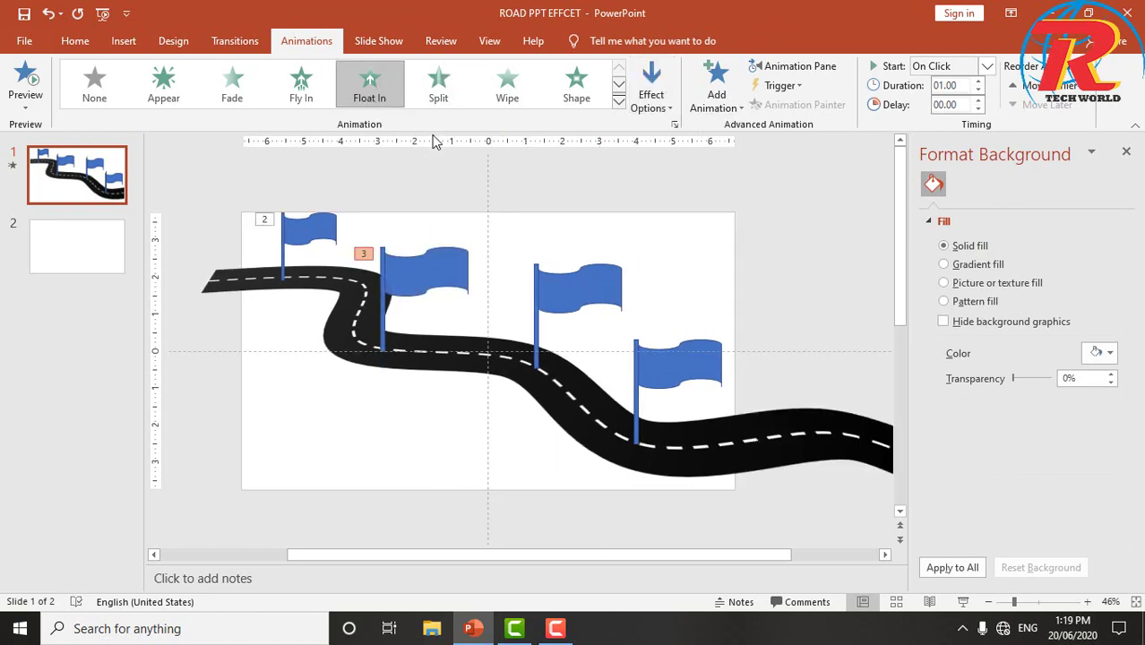
Apply Float In set to Float Down to the third and fourth flags
left_click(556, 279)
left_click(372, 99)
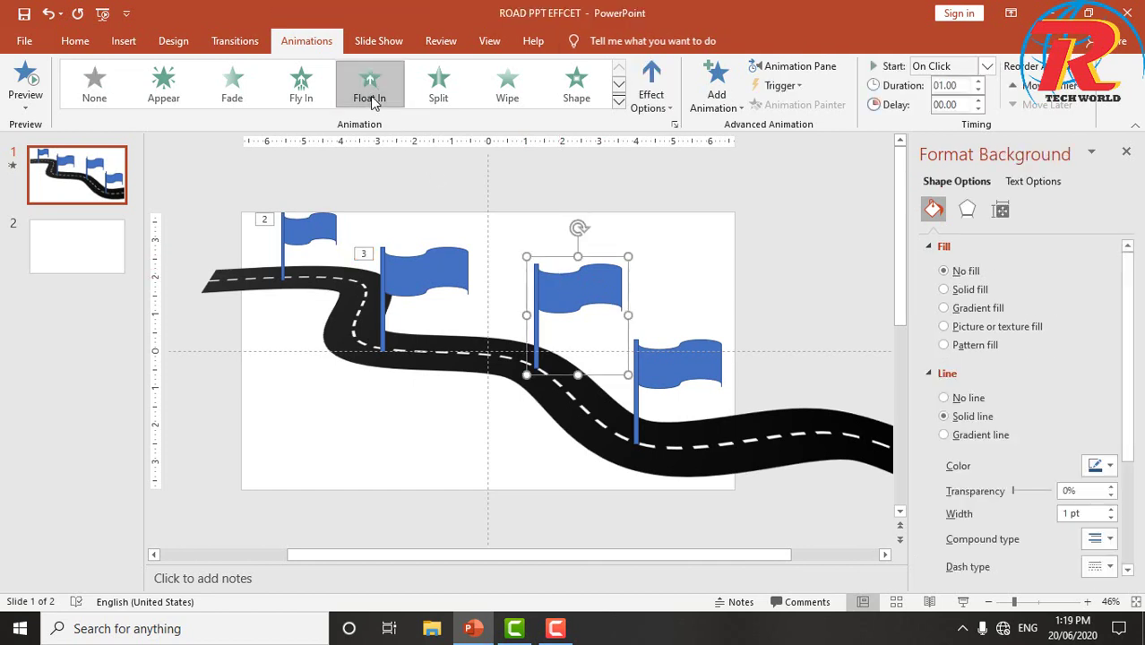
left_click(661, 103)
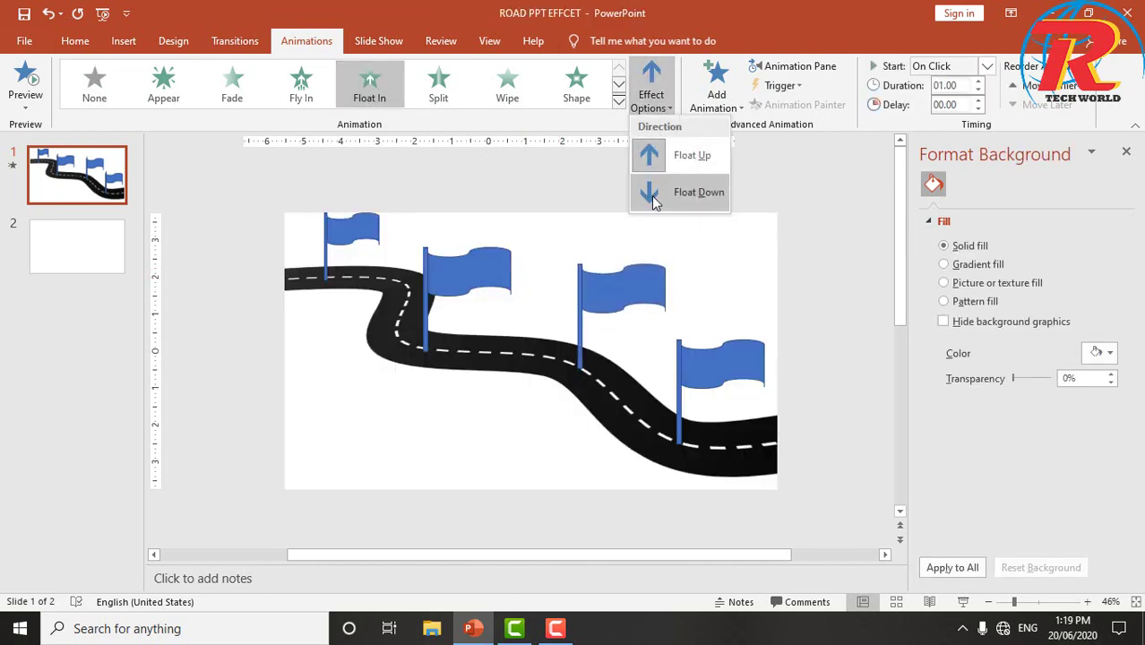
left_click(652, 193)
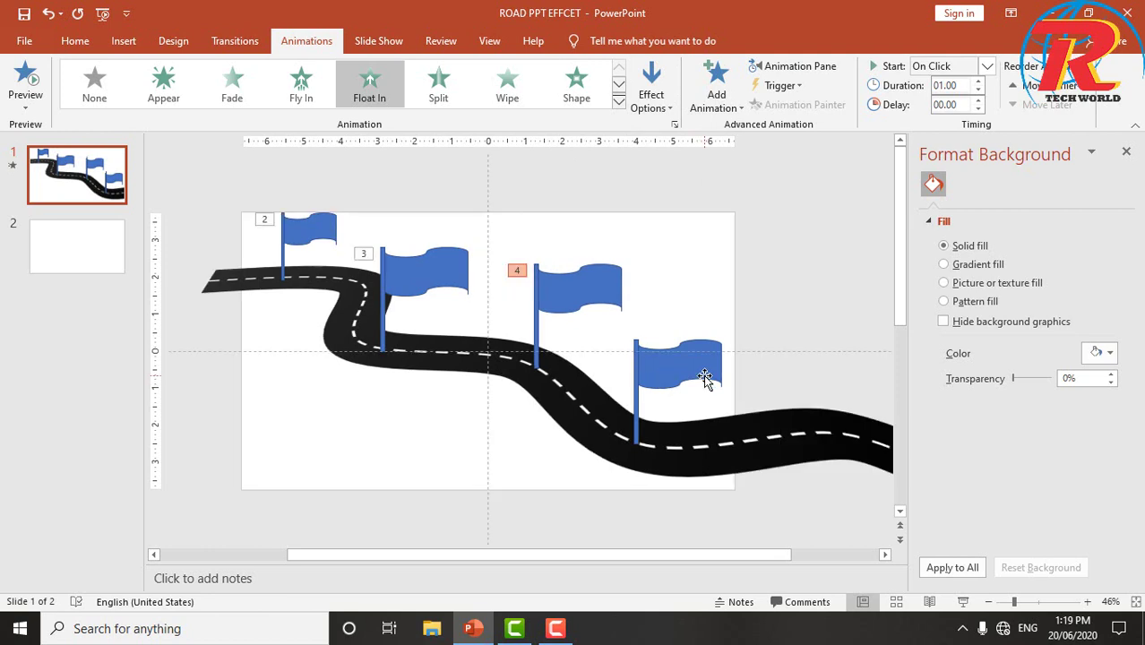
left_click(651, 367)
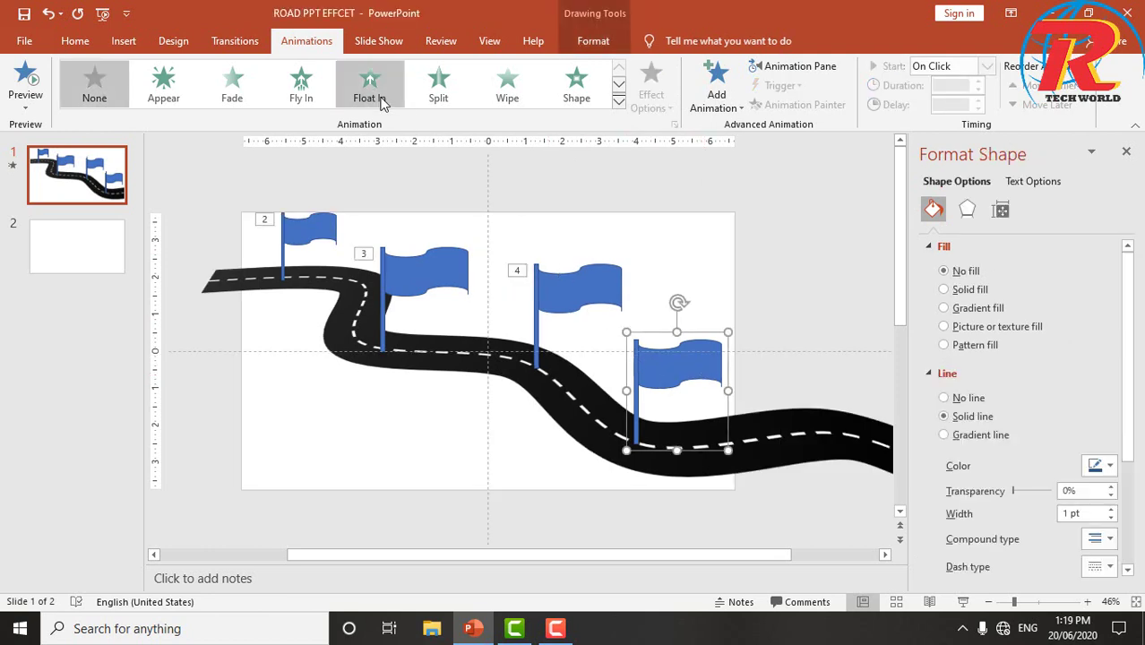
left_click(381, 103)
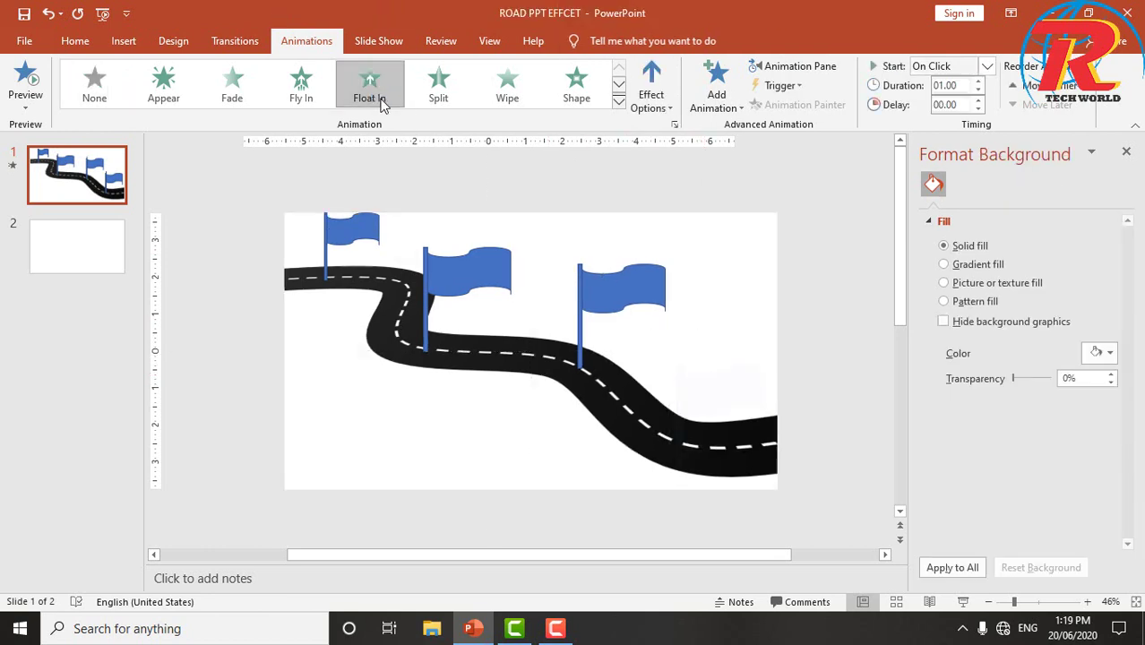
left_click(653, 98)
left_click(676, 191)
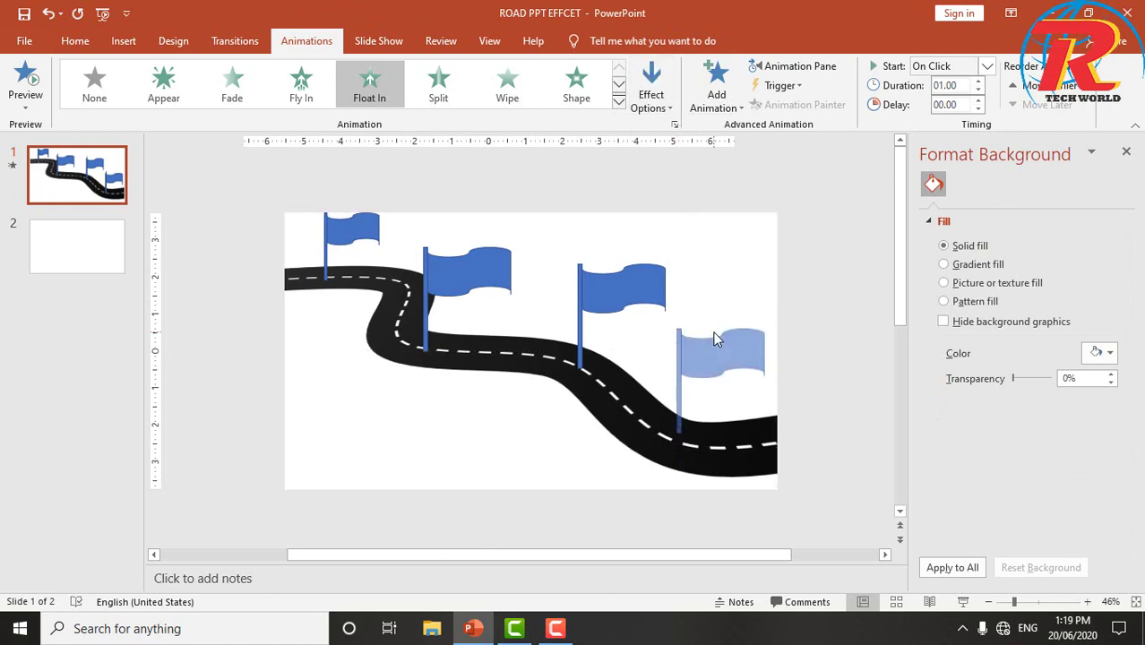